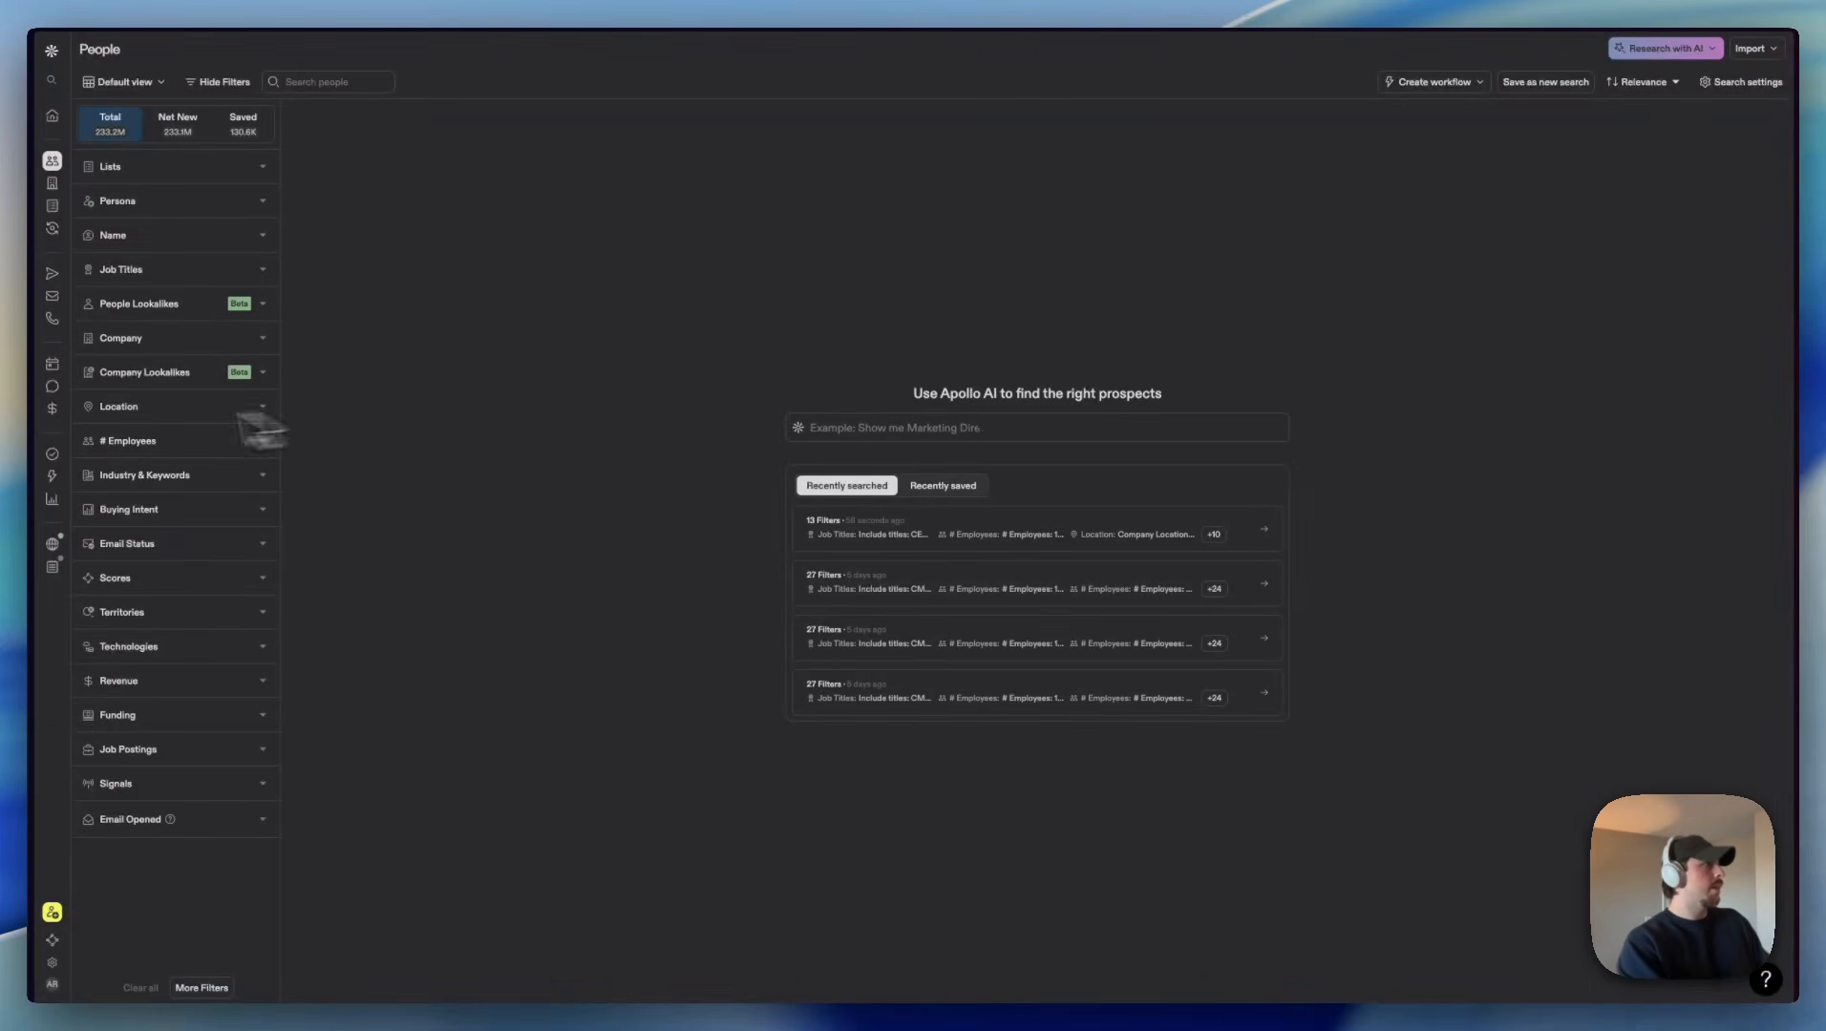
# Step: Filter the people search to the included job title founder
pyautogui.click(195, 271)
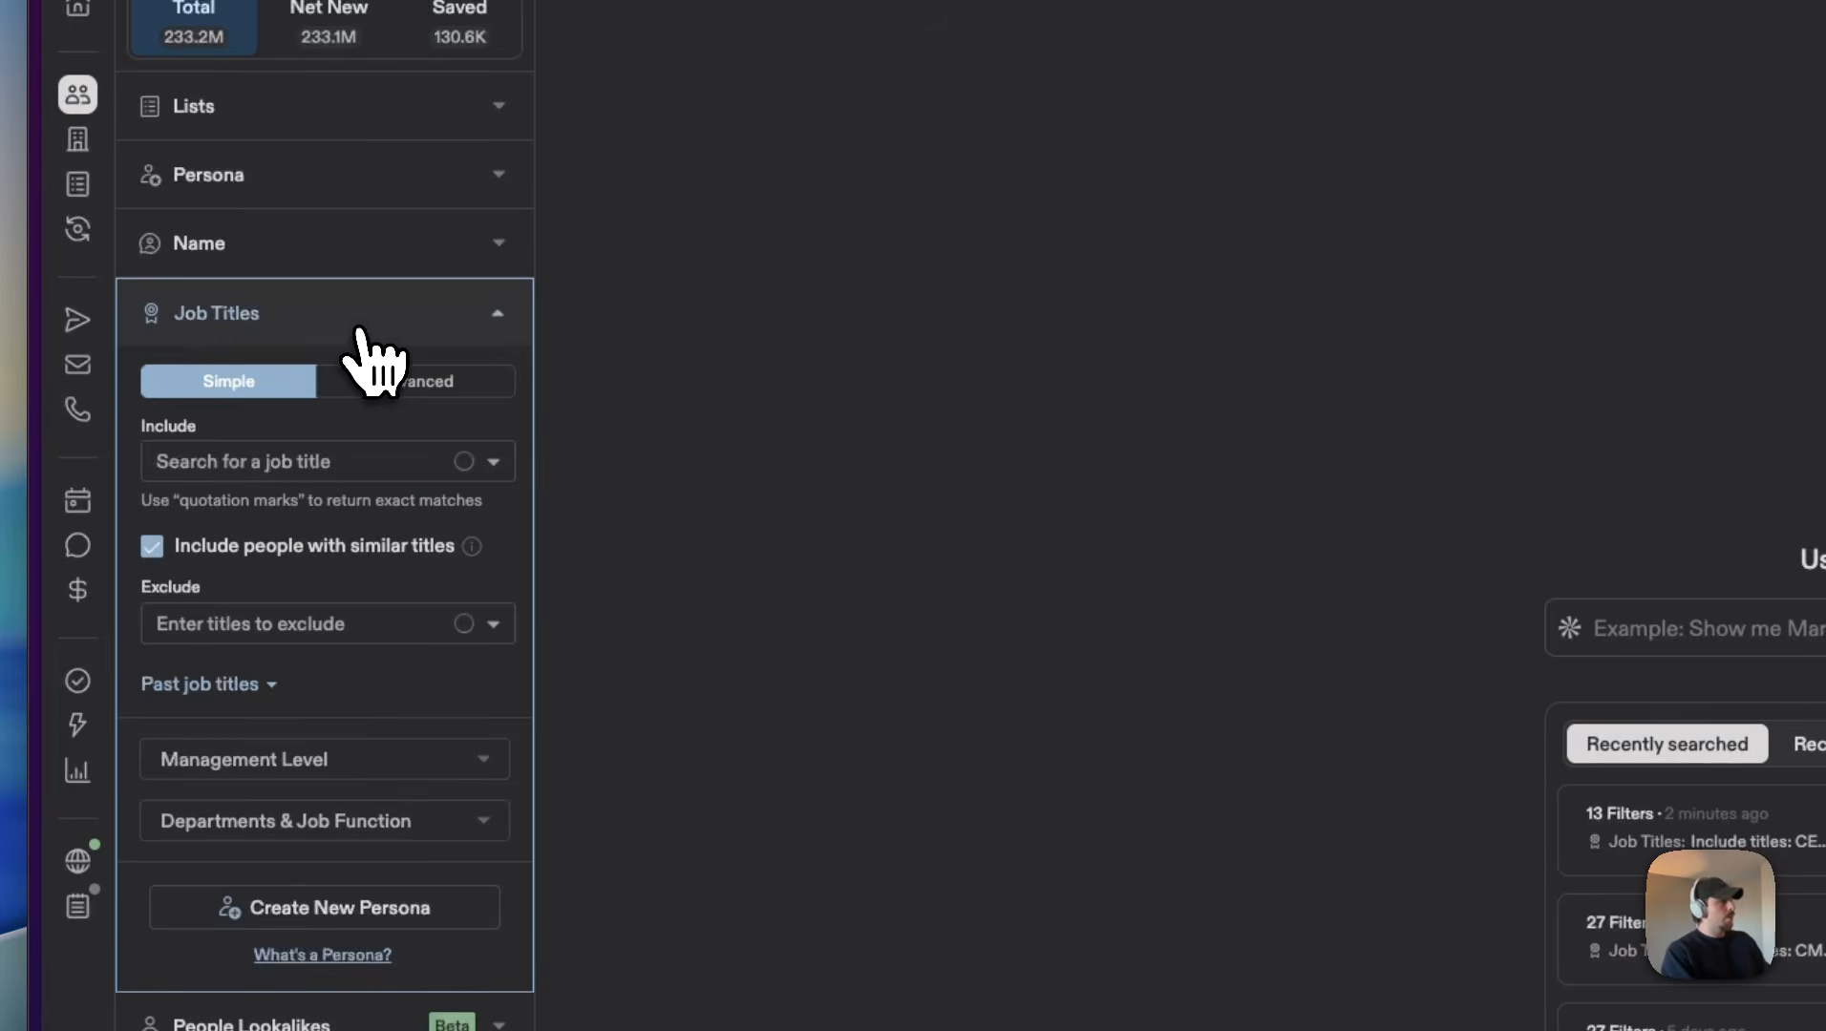
pyautogui.click(344, 459)
pyautogui.write('founde')
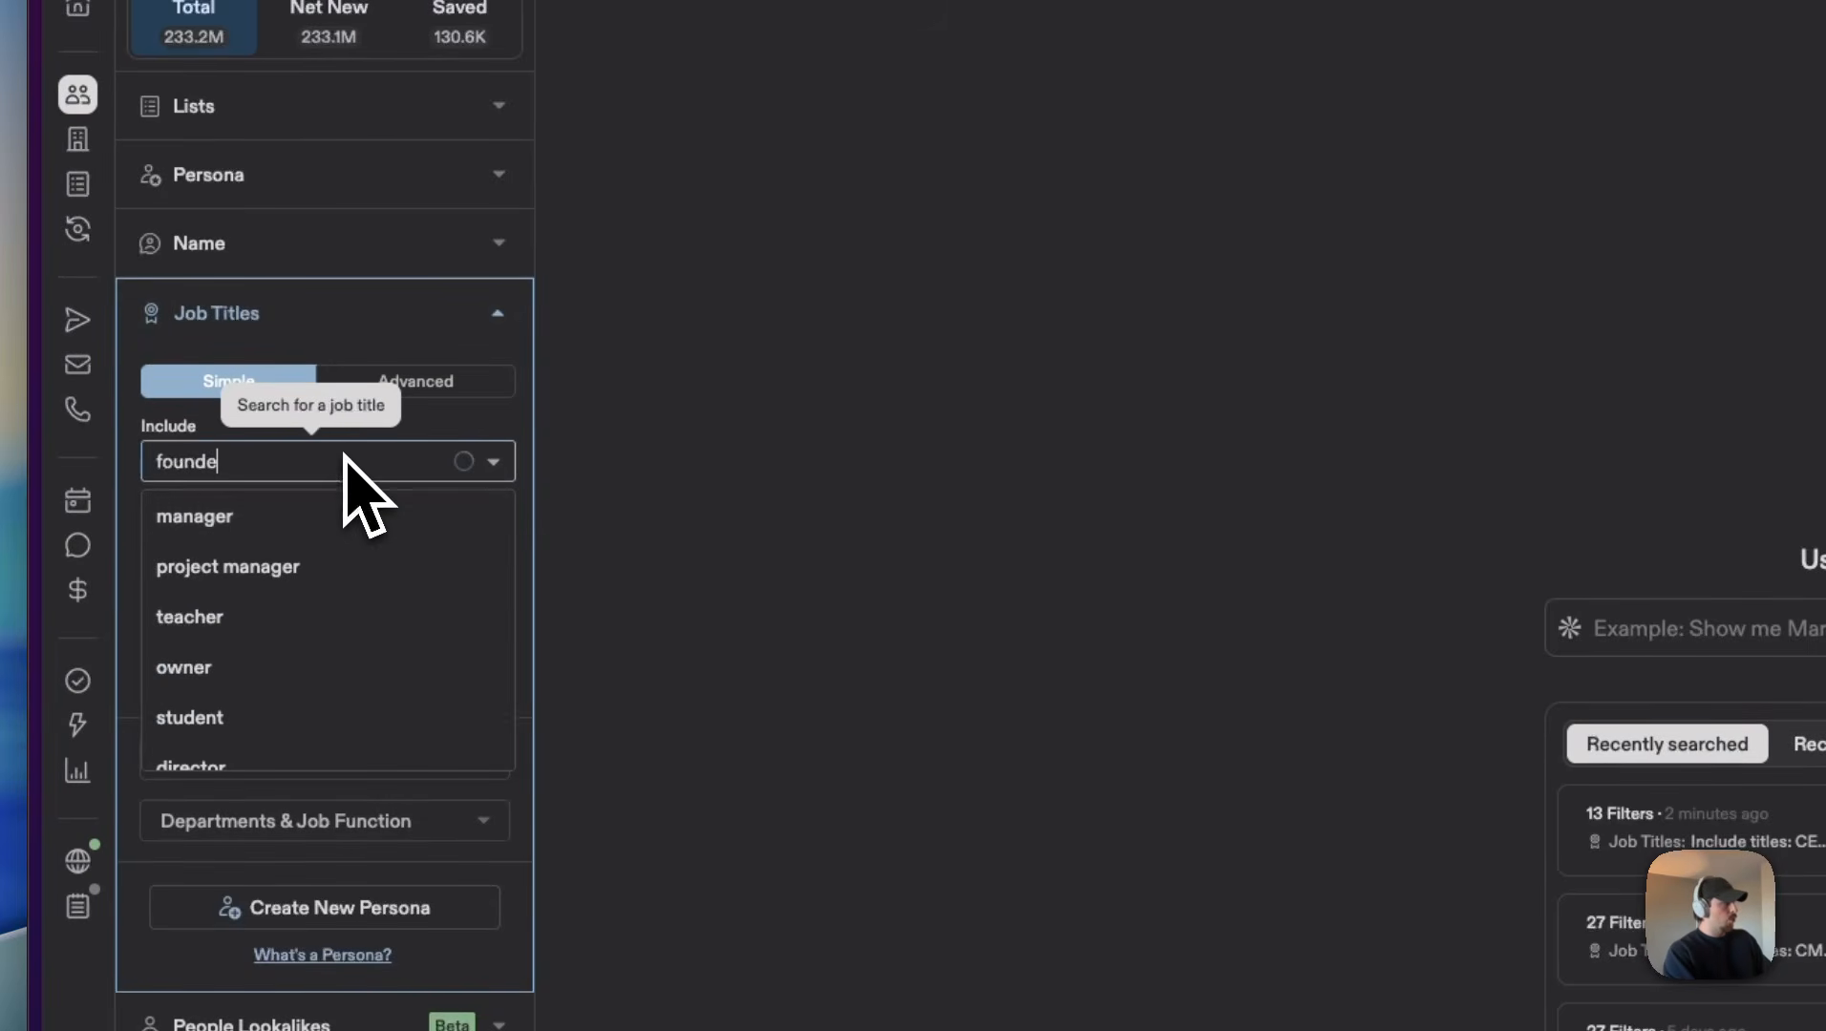
pyautogui.write('r')
pyautogui.click(325, 523)
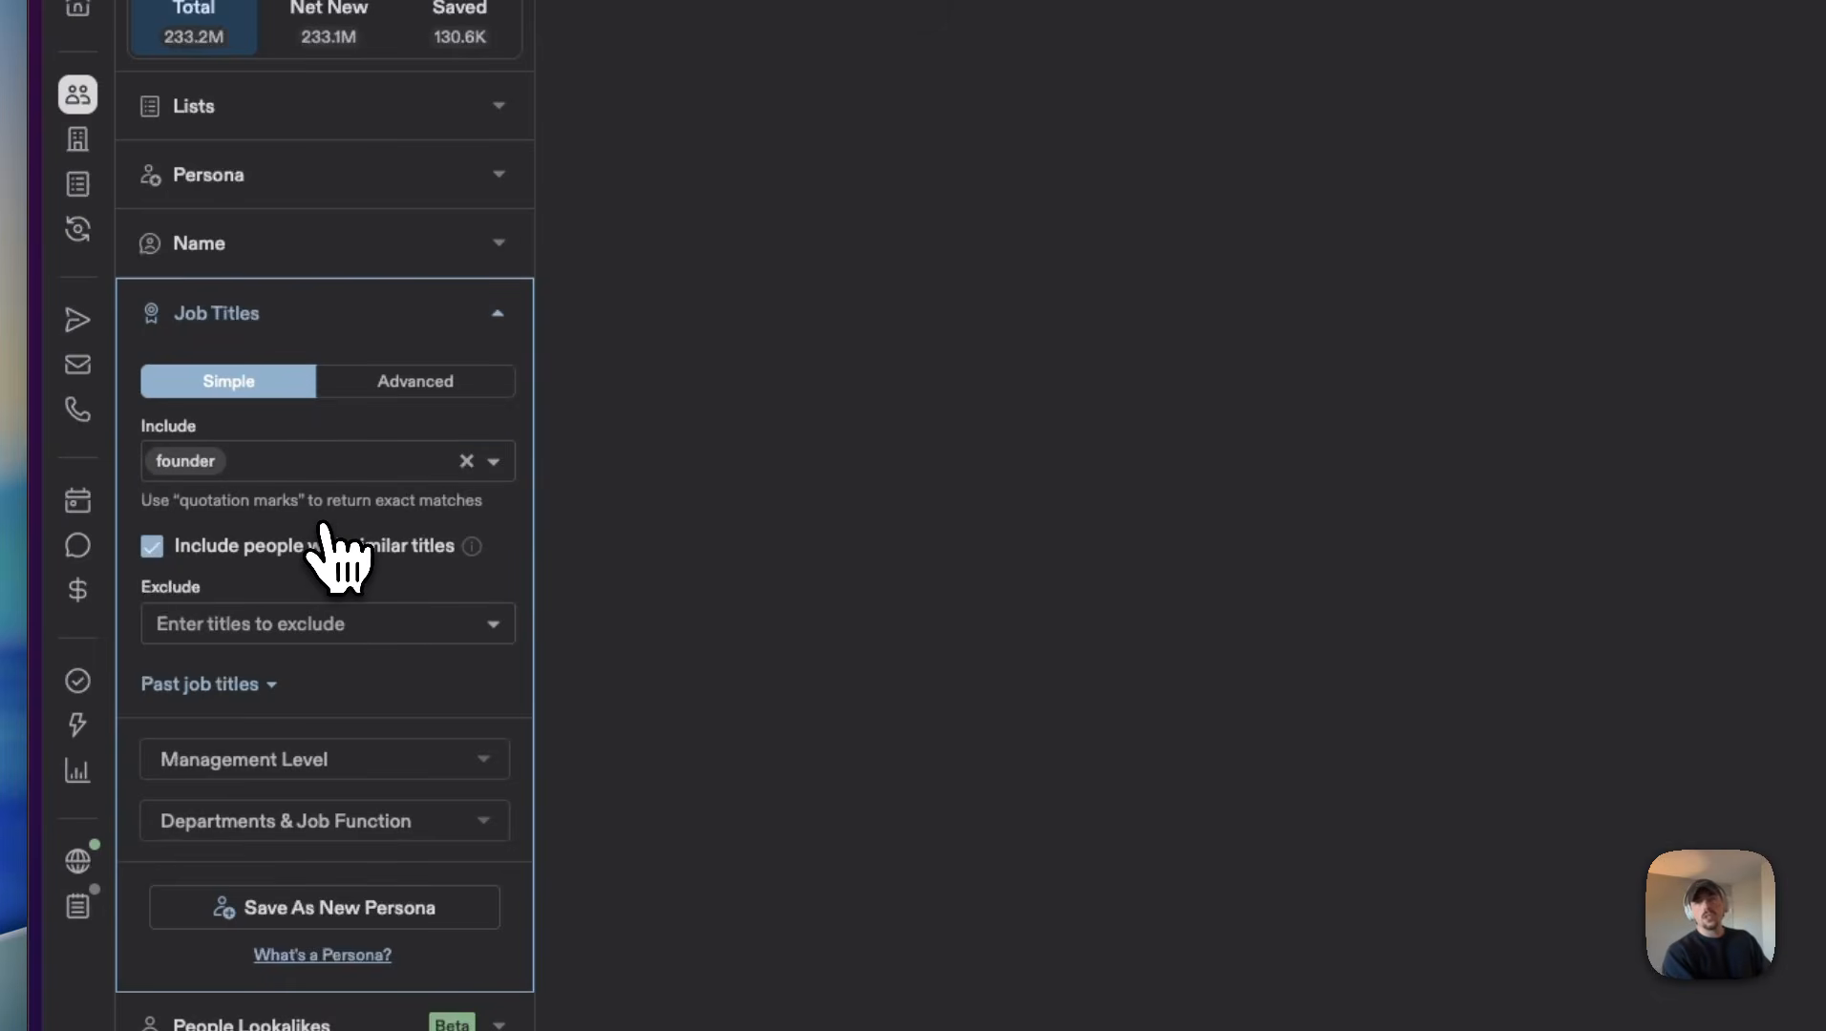
pyautogui.click(280, 625)
pyautogui.click(377, 592)
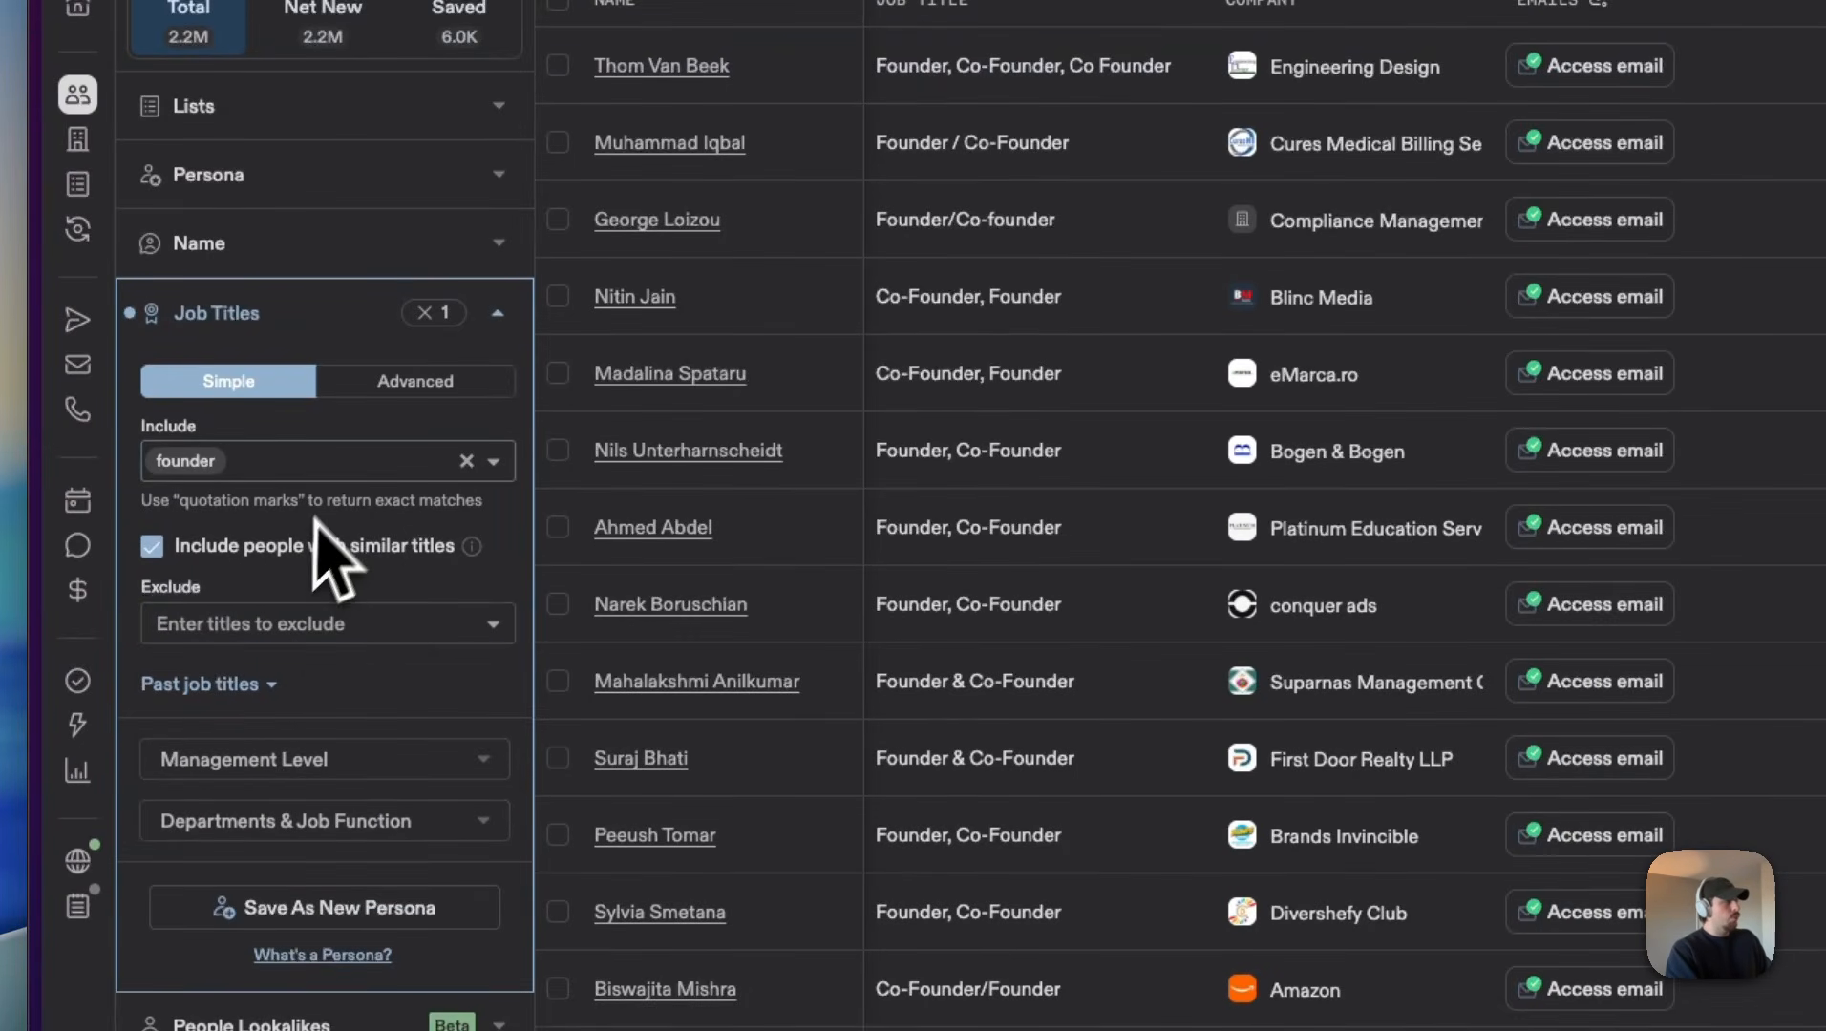
pyautogui.click(497, 315)
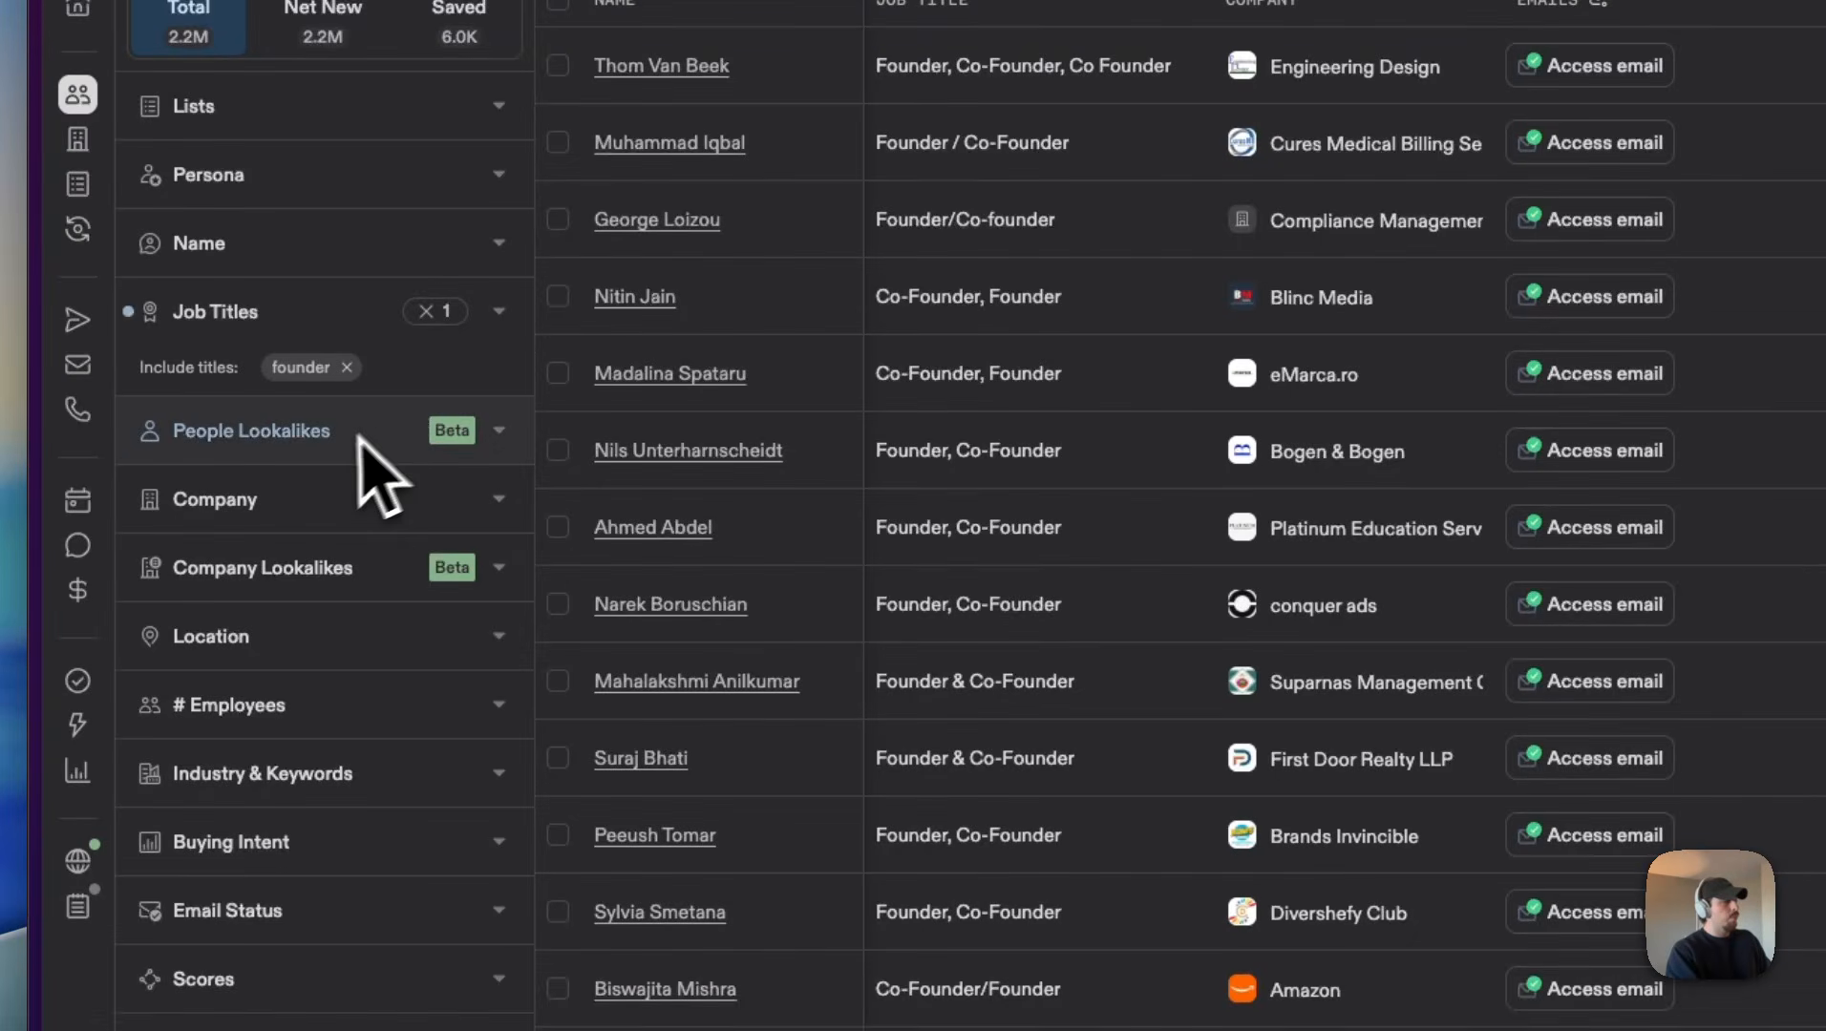
pyautogui.click(292, 515)
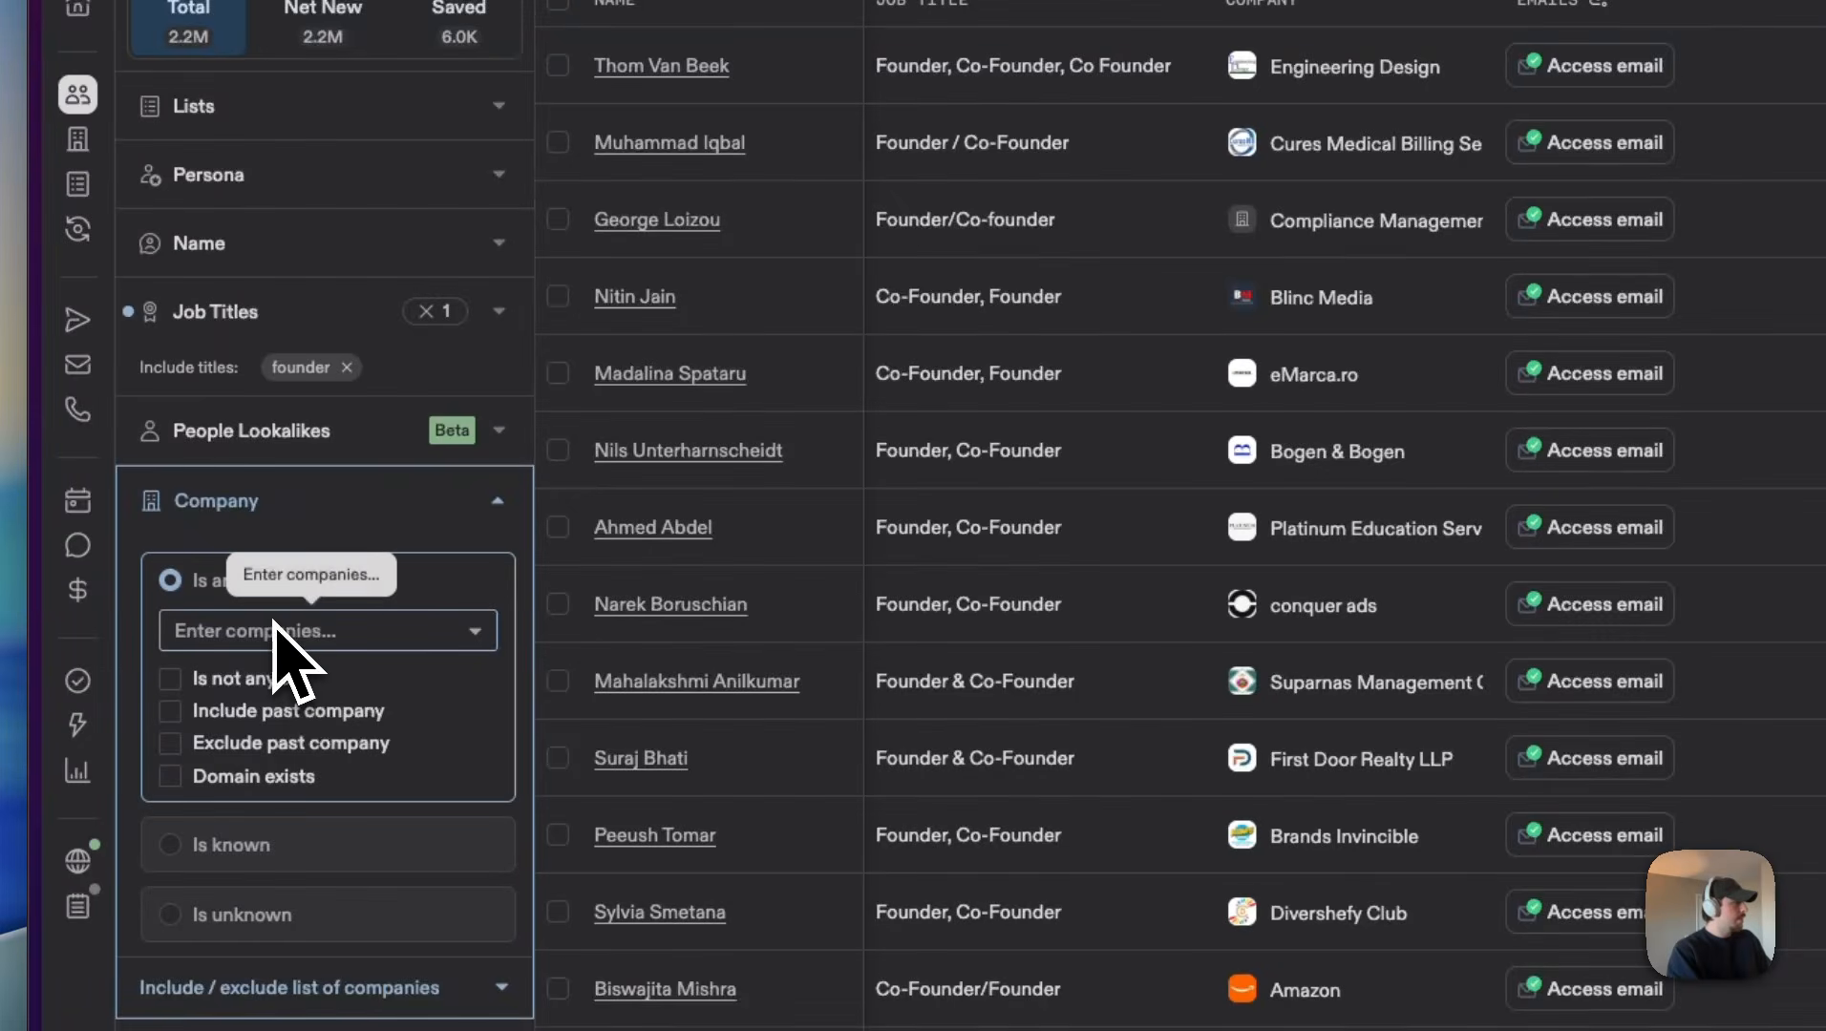
pyautogui.scroll(-3, 286, 644)
pyautogui.click(494, 225)
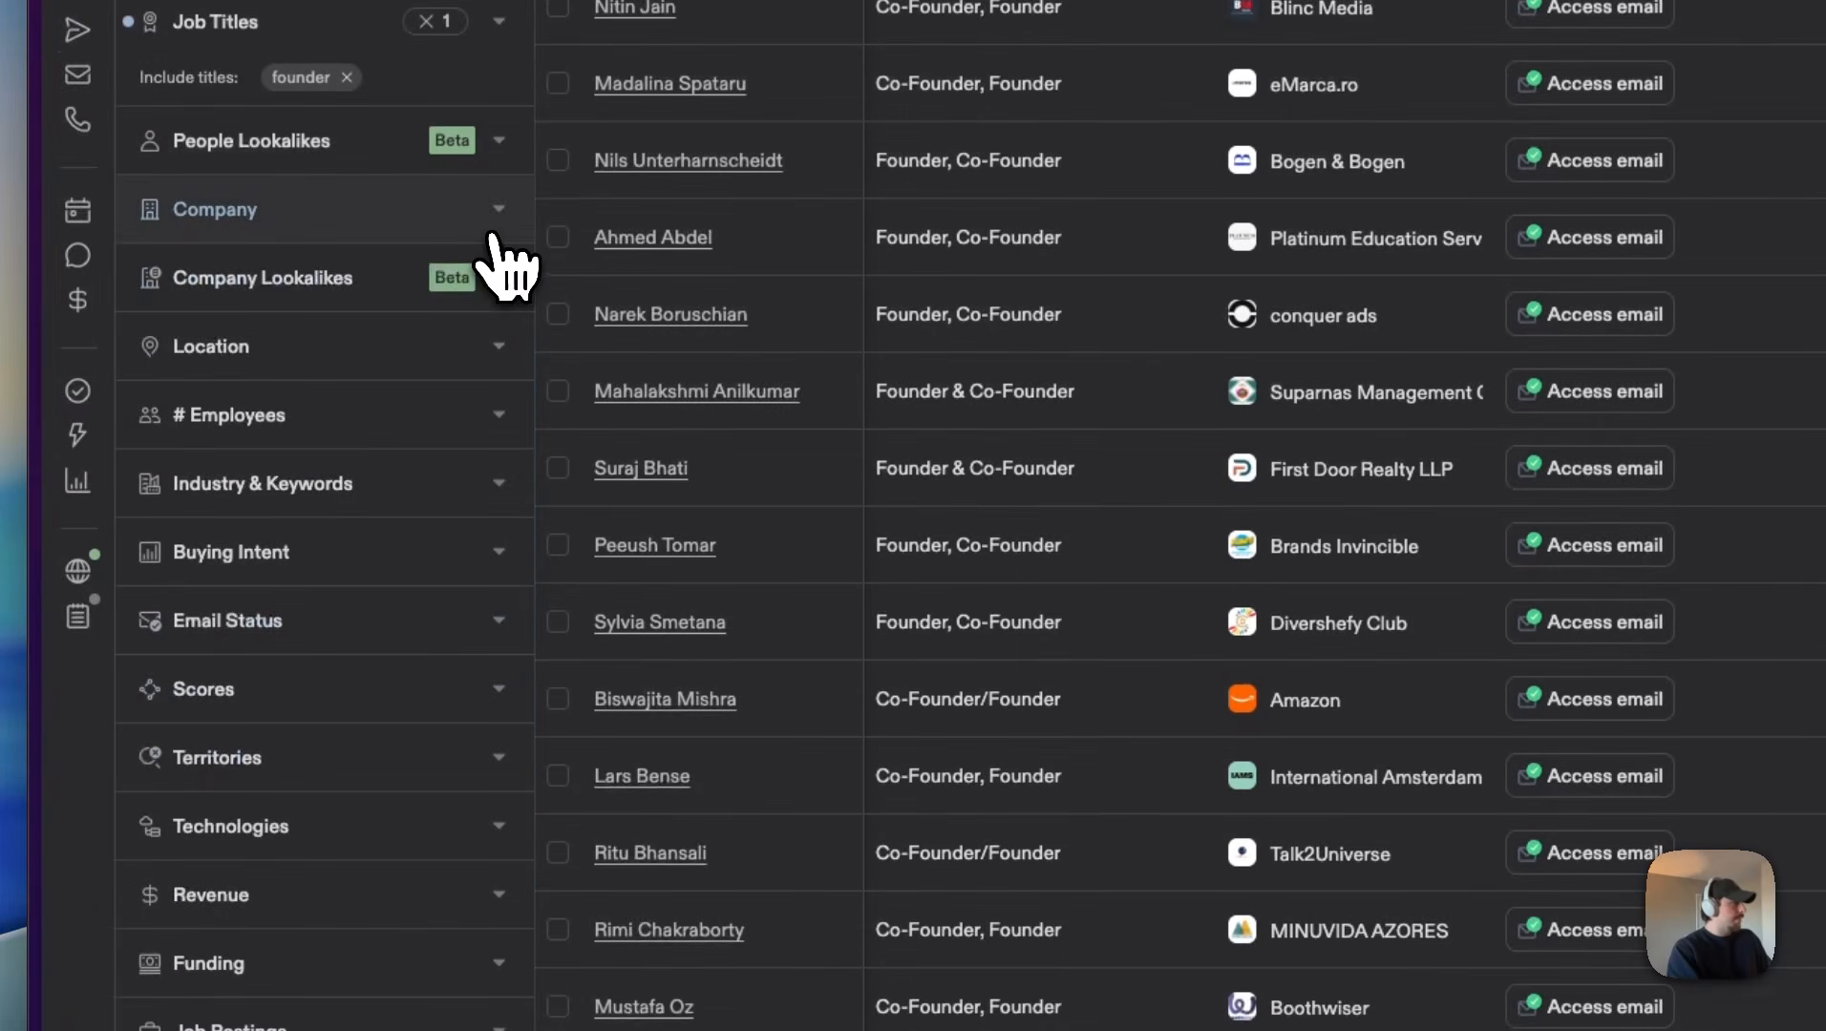
# Step: Restrict the account headquarters location to United States
pyautogui.click(298, 354)
pyautogui.click(287, 555)
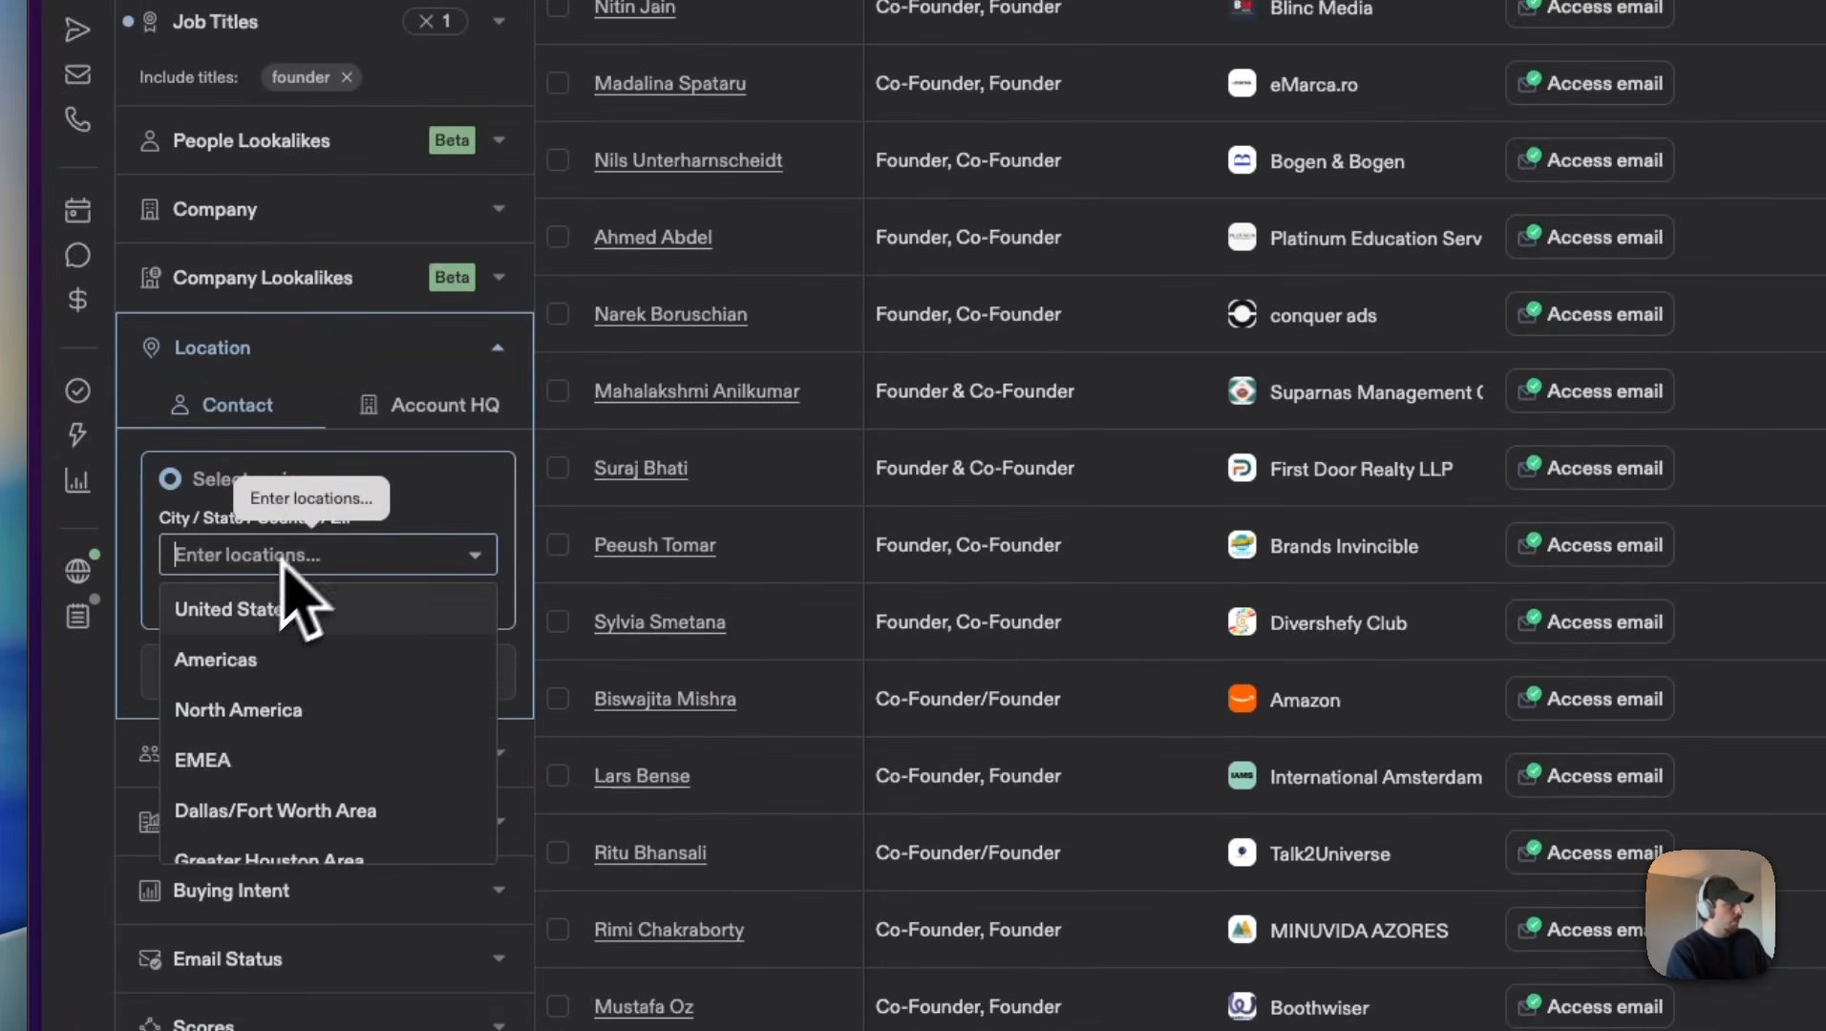
pyautogui.click(424, 409)
pyautogui.click(279, 554)
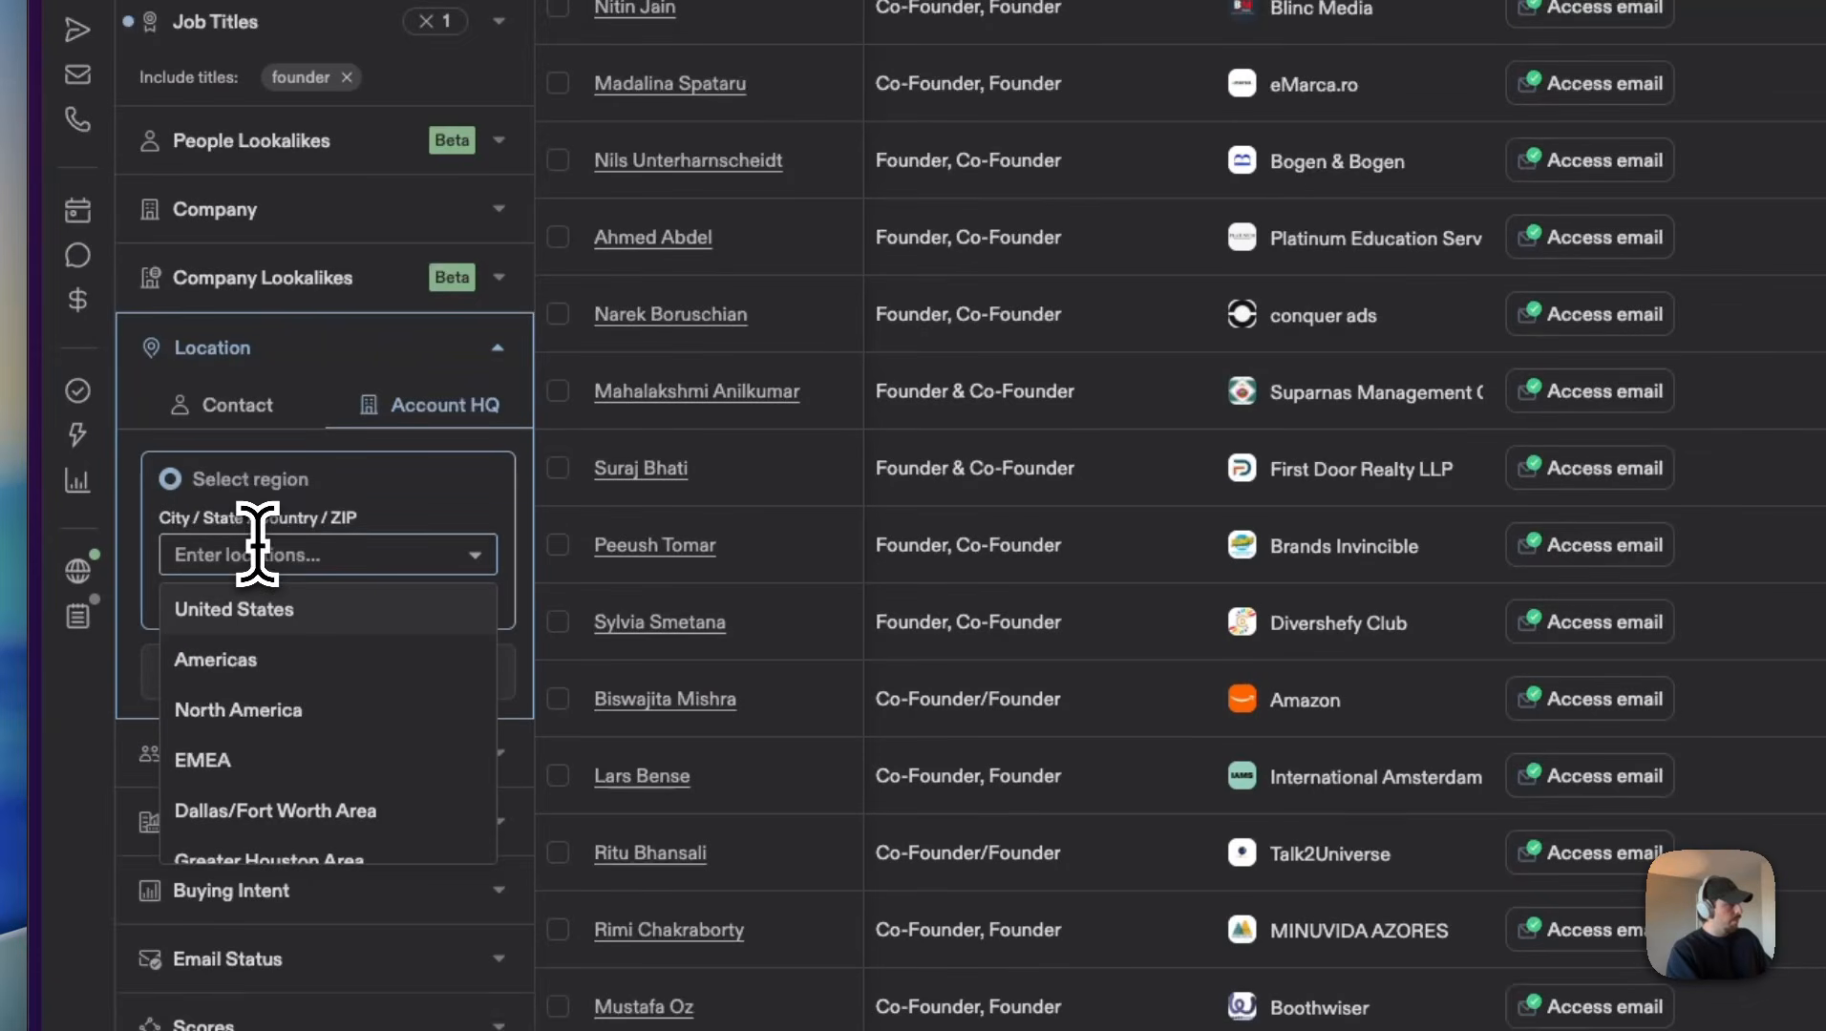
pyautogui.click(273, 610)
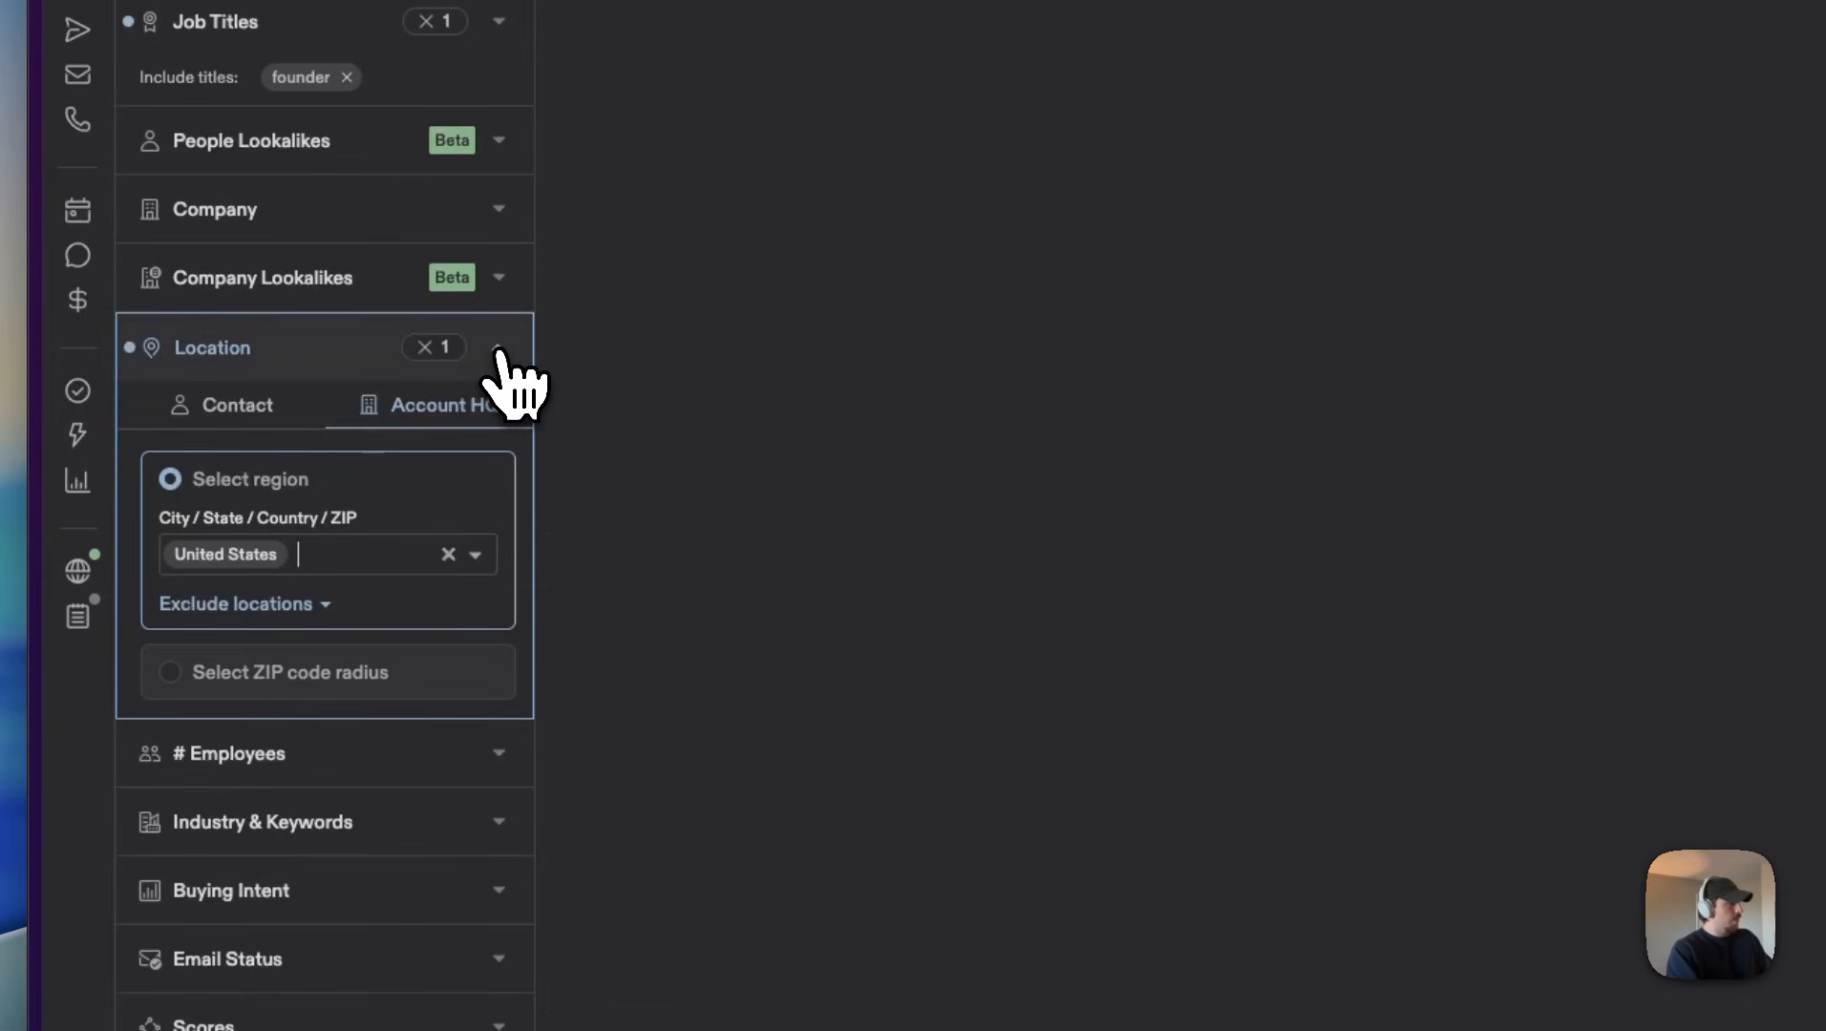
# Step: Limit the number of employees to the predefined range 1-10
pyautogui.click(349, 759)
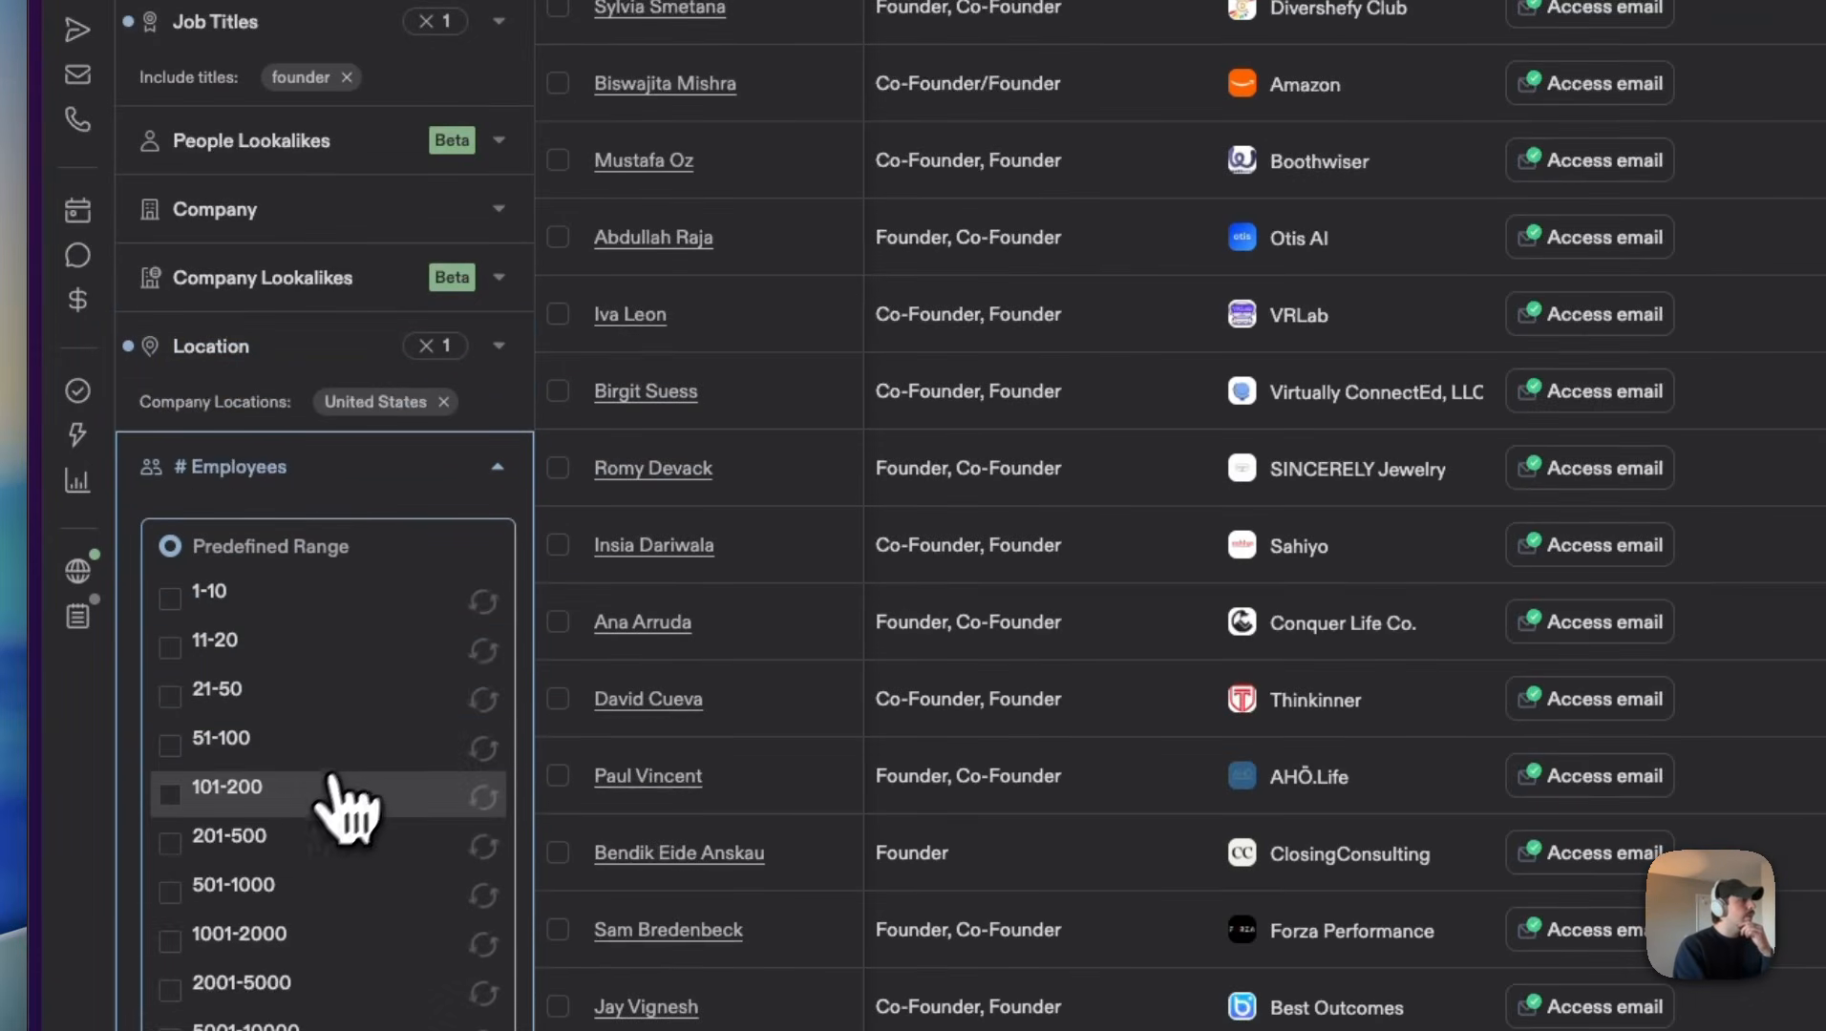
pyautogui.click(171, 596)
pyautogui.click(497, 473)
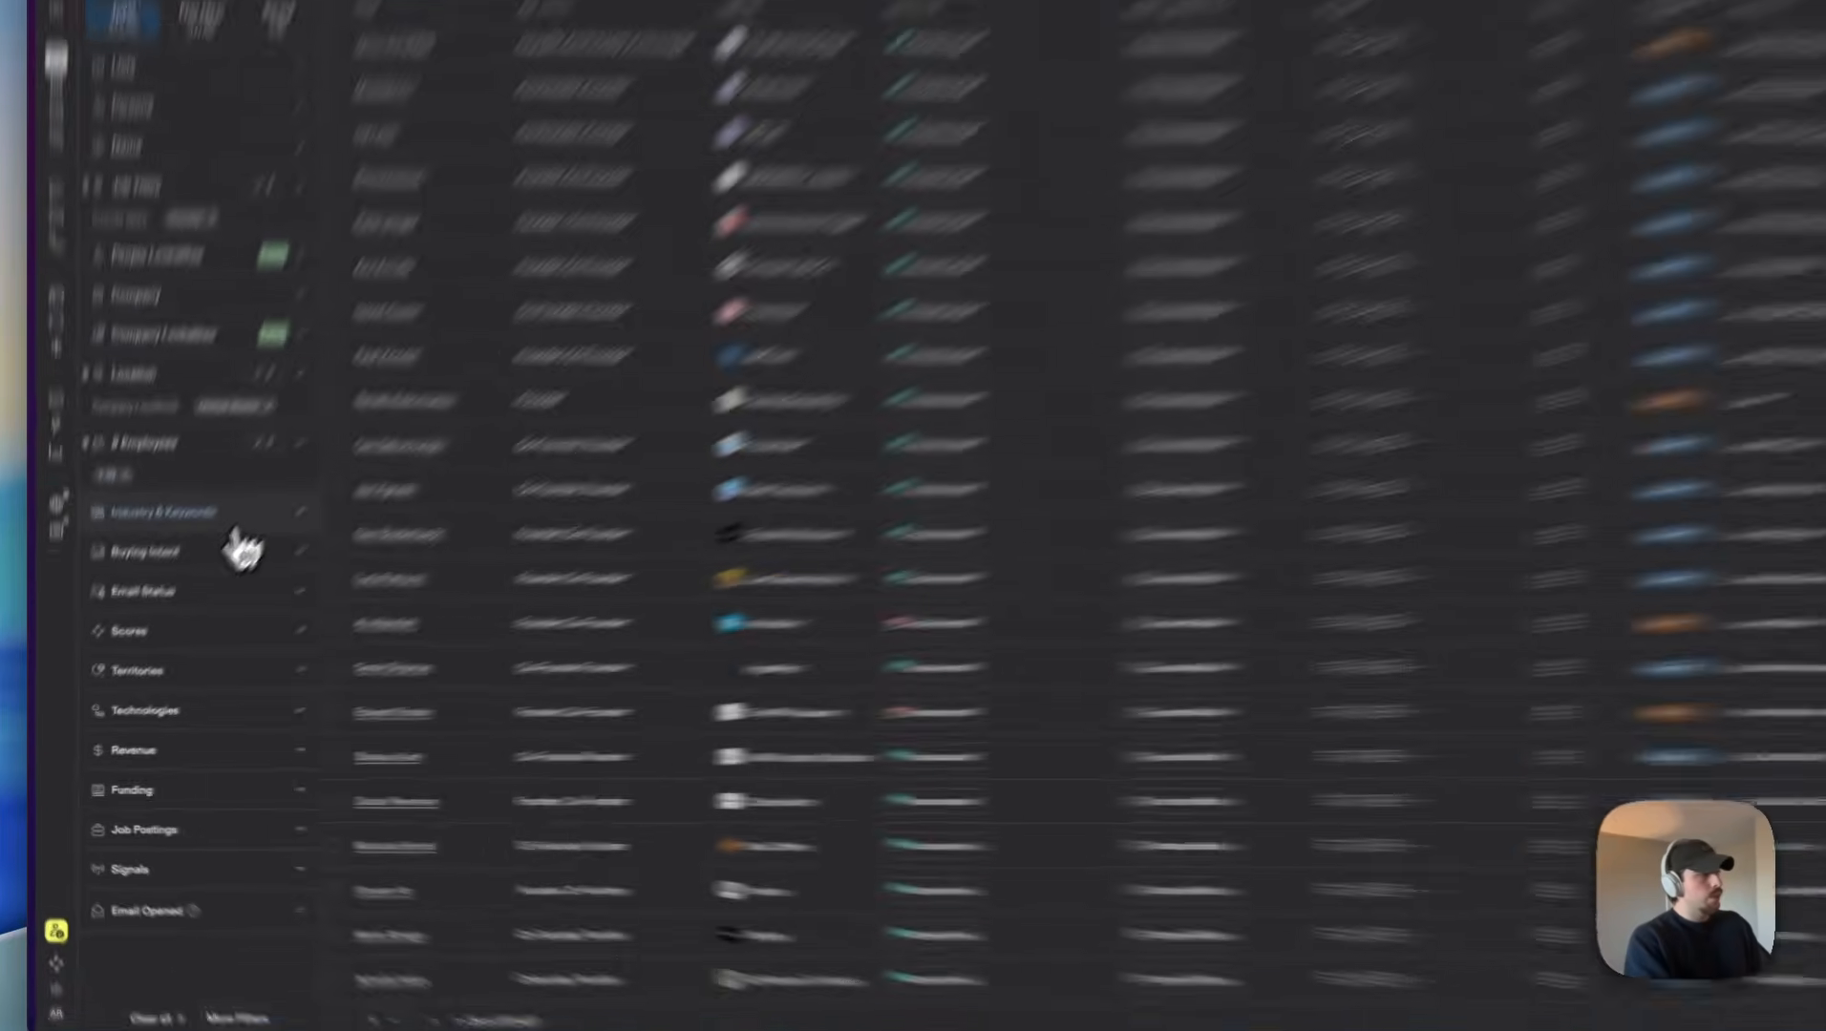
# Step: Set the company keyword search to also cover the company description, alongside name and keywords
pyautogui.click(244, 525)
pyautogui.click(236, 630)
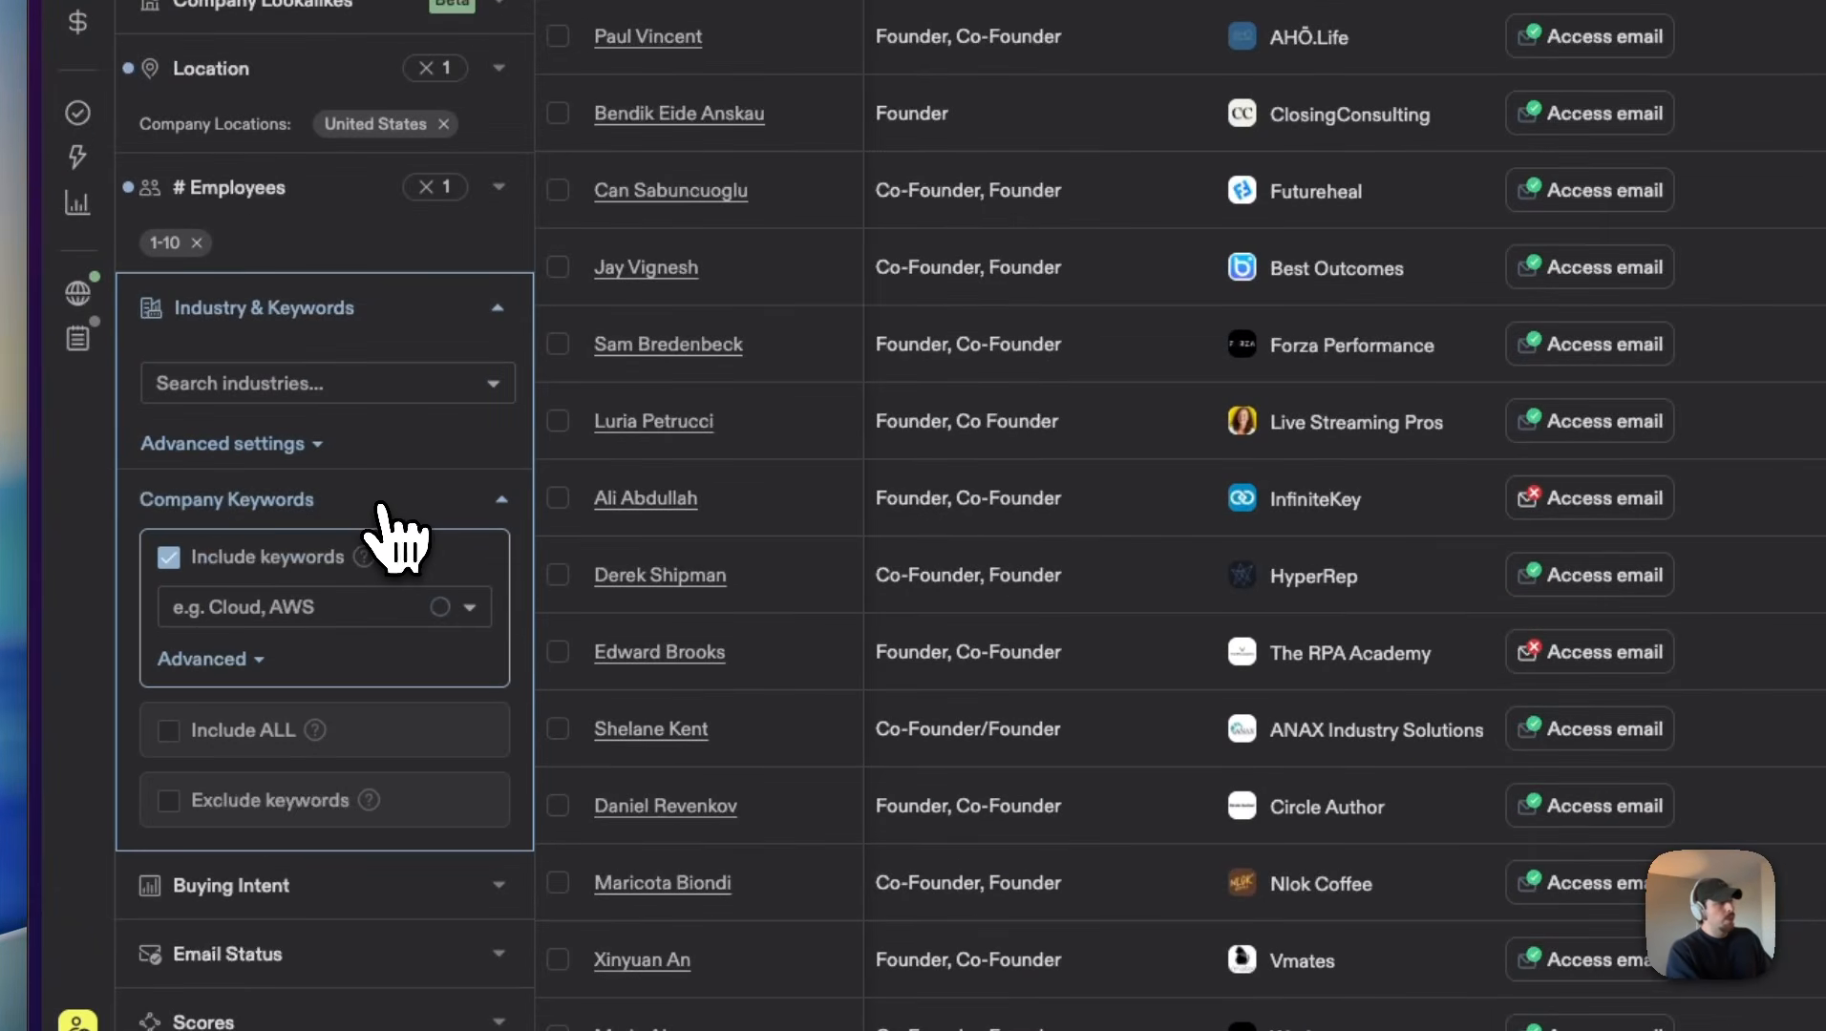
pyautogui.click(256, 659)
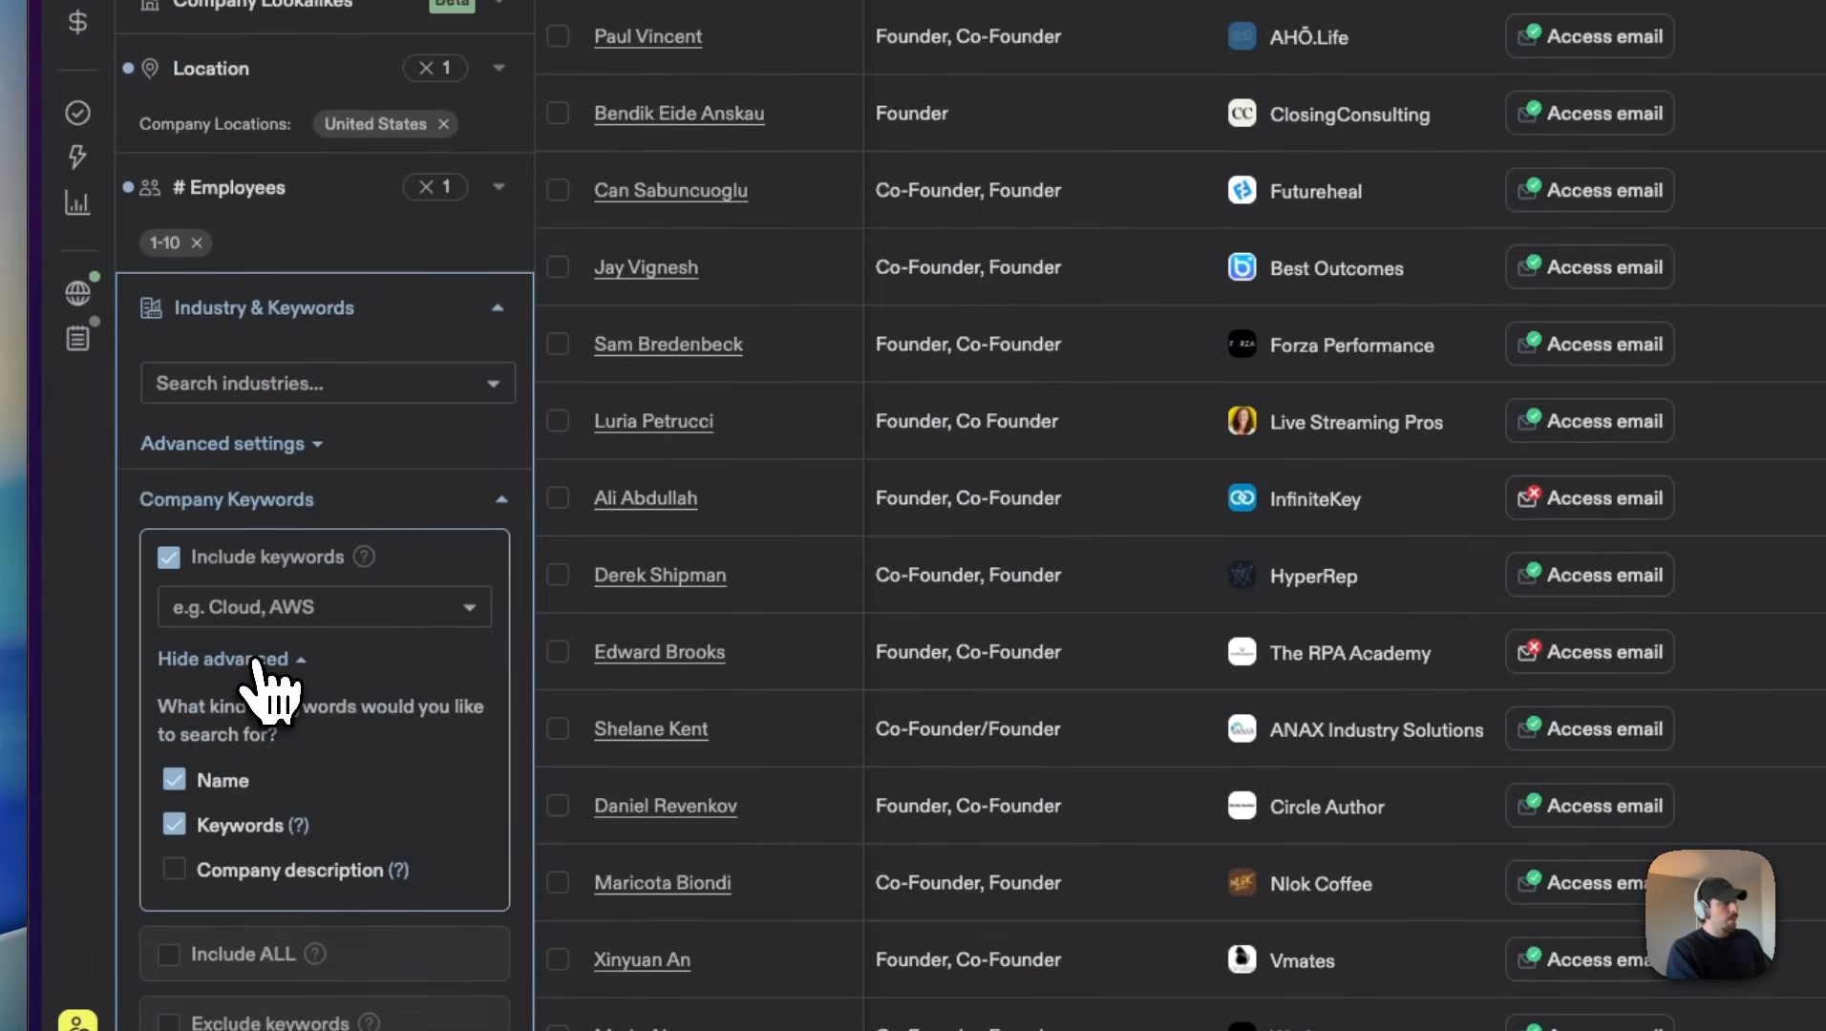
pyautogui.scroll(-3, 277, 659)
pyautogui.click(175, 670)
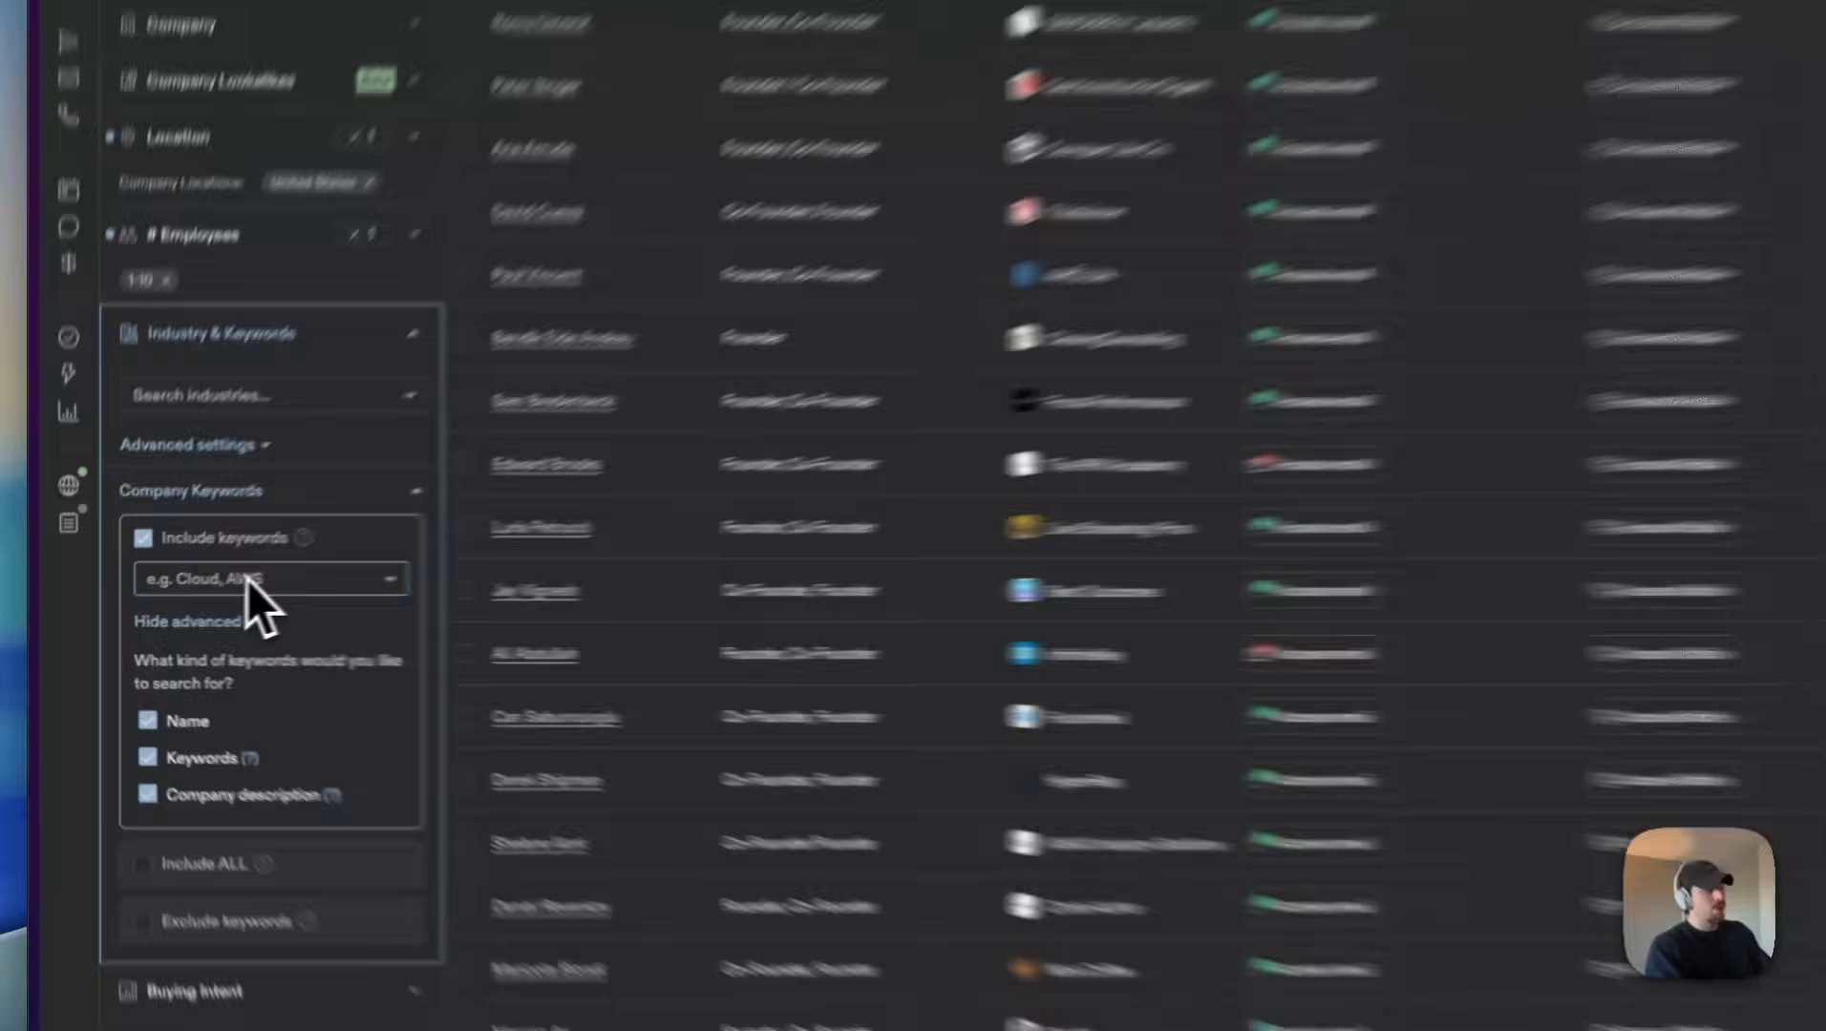
# Step: Turn off the Include keywords option for company keywords and reopen the job title filter
pyautogui.click(143, 601)
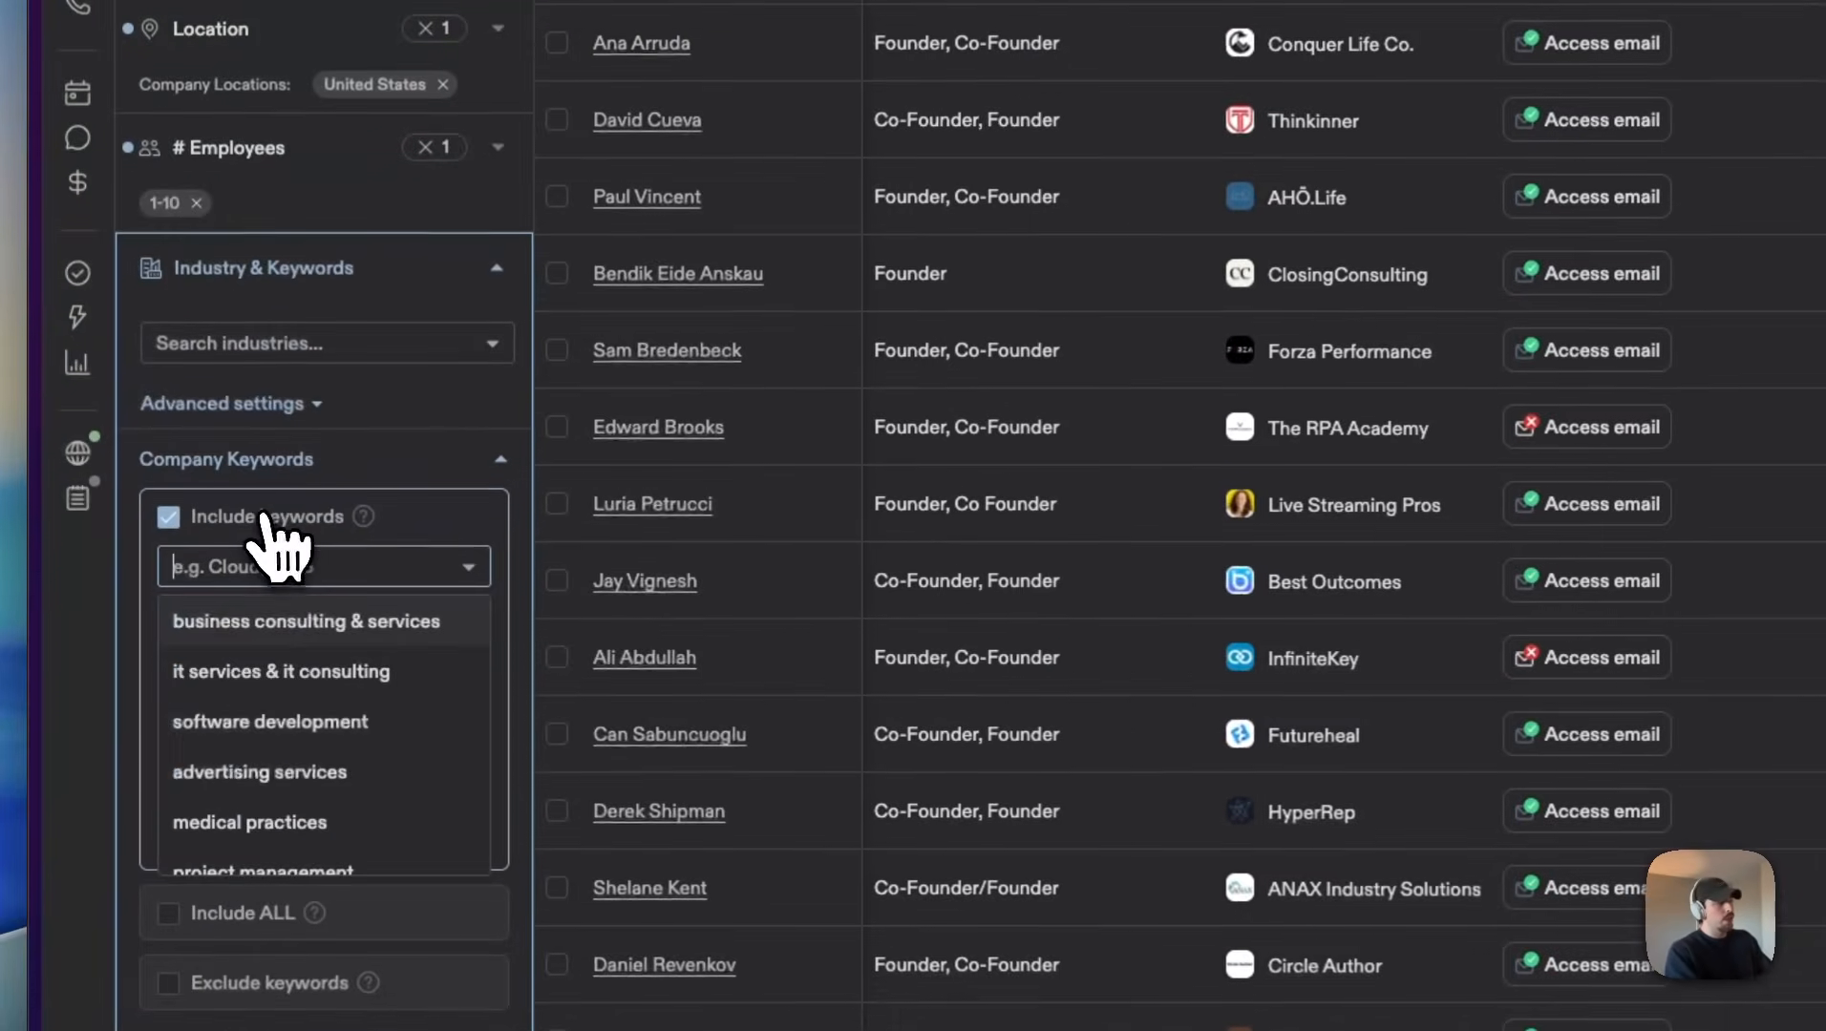
pyautogui.click(284, 517)
pyautogui.click(323, 525)
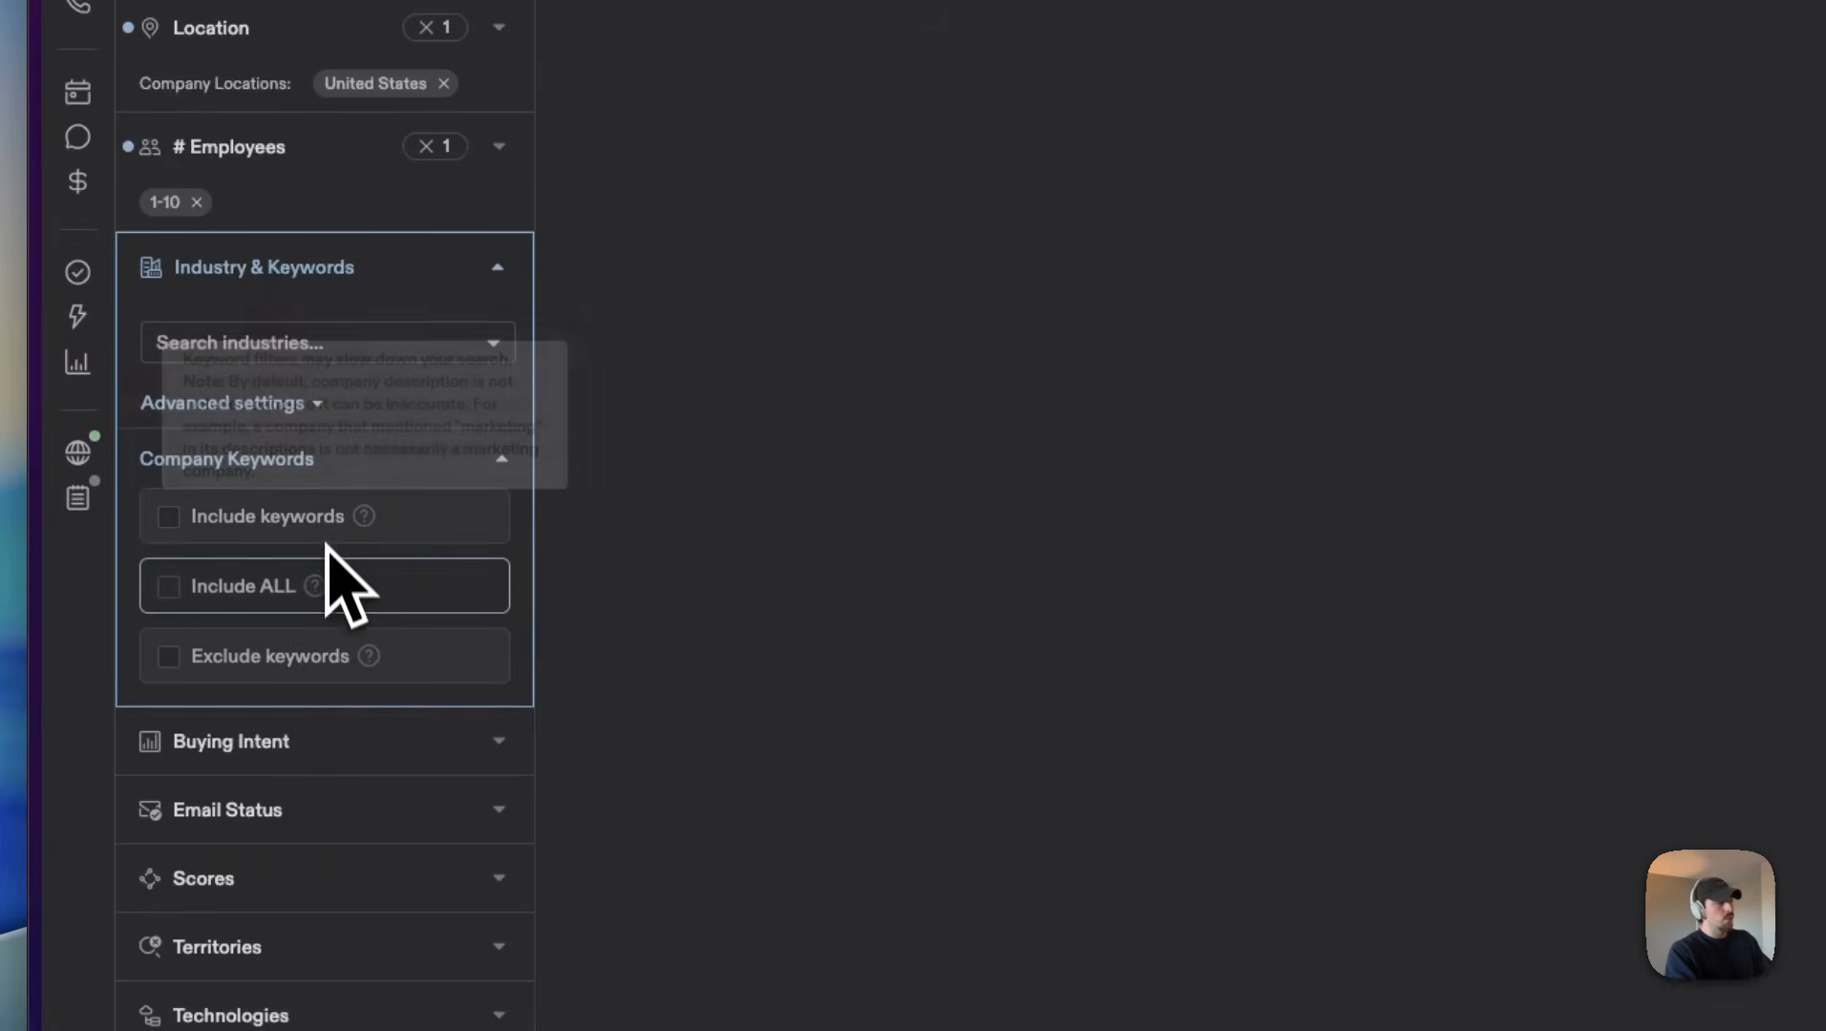
pyautogui.click(273, 468)
pyautogui.click(329, 578)
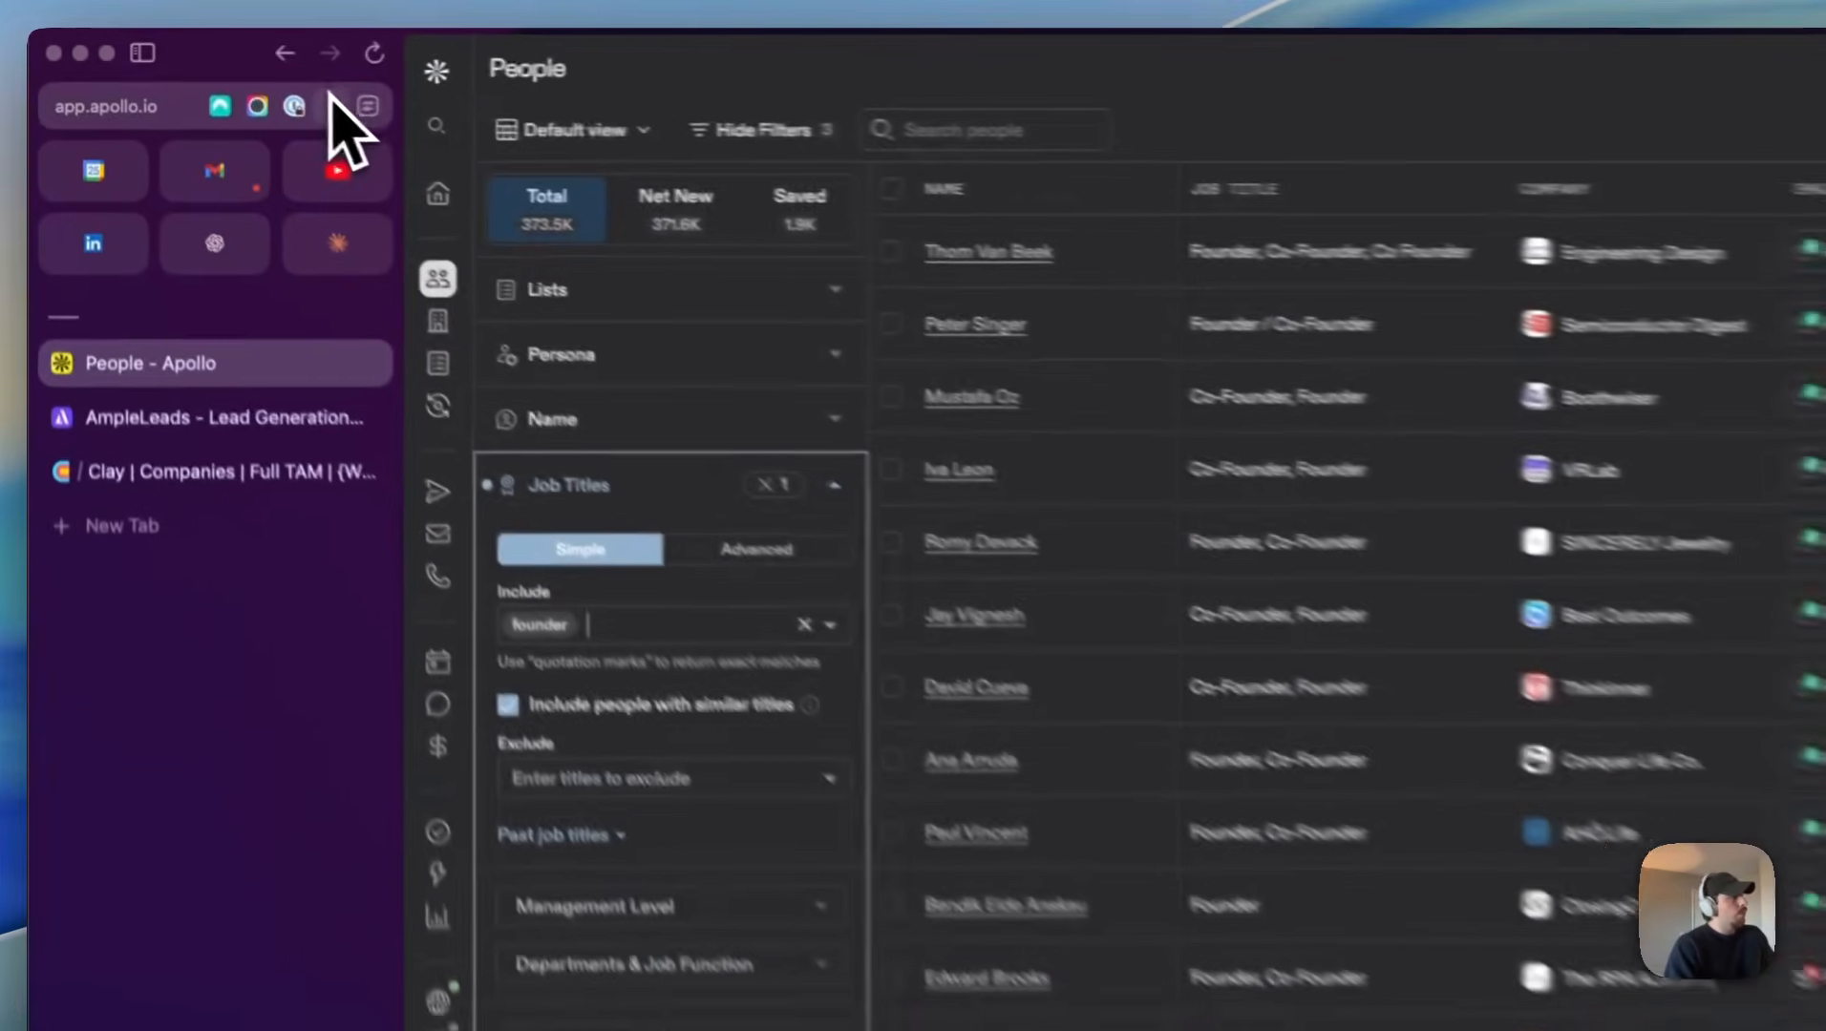
# Step: Switch to AmpleLeads and check the API availability notice and the export options of the completed request for 17,900 leads
pyautogui.click(181, 438)
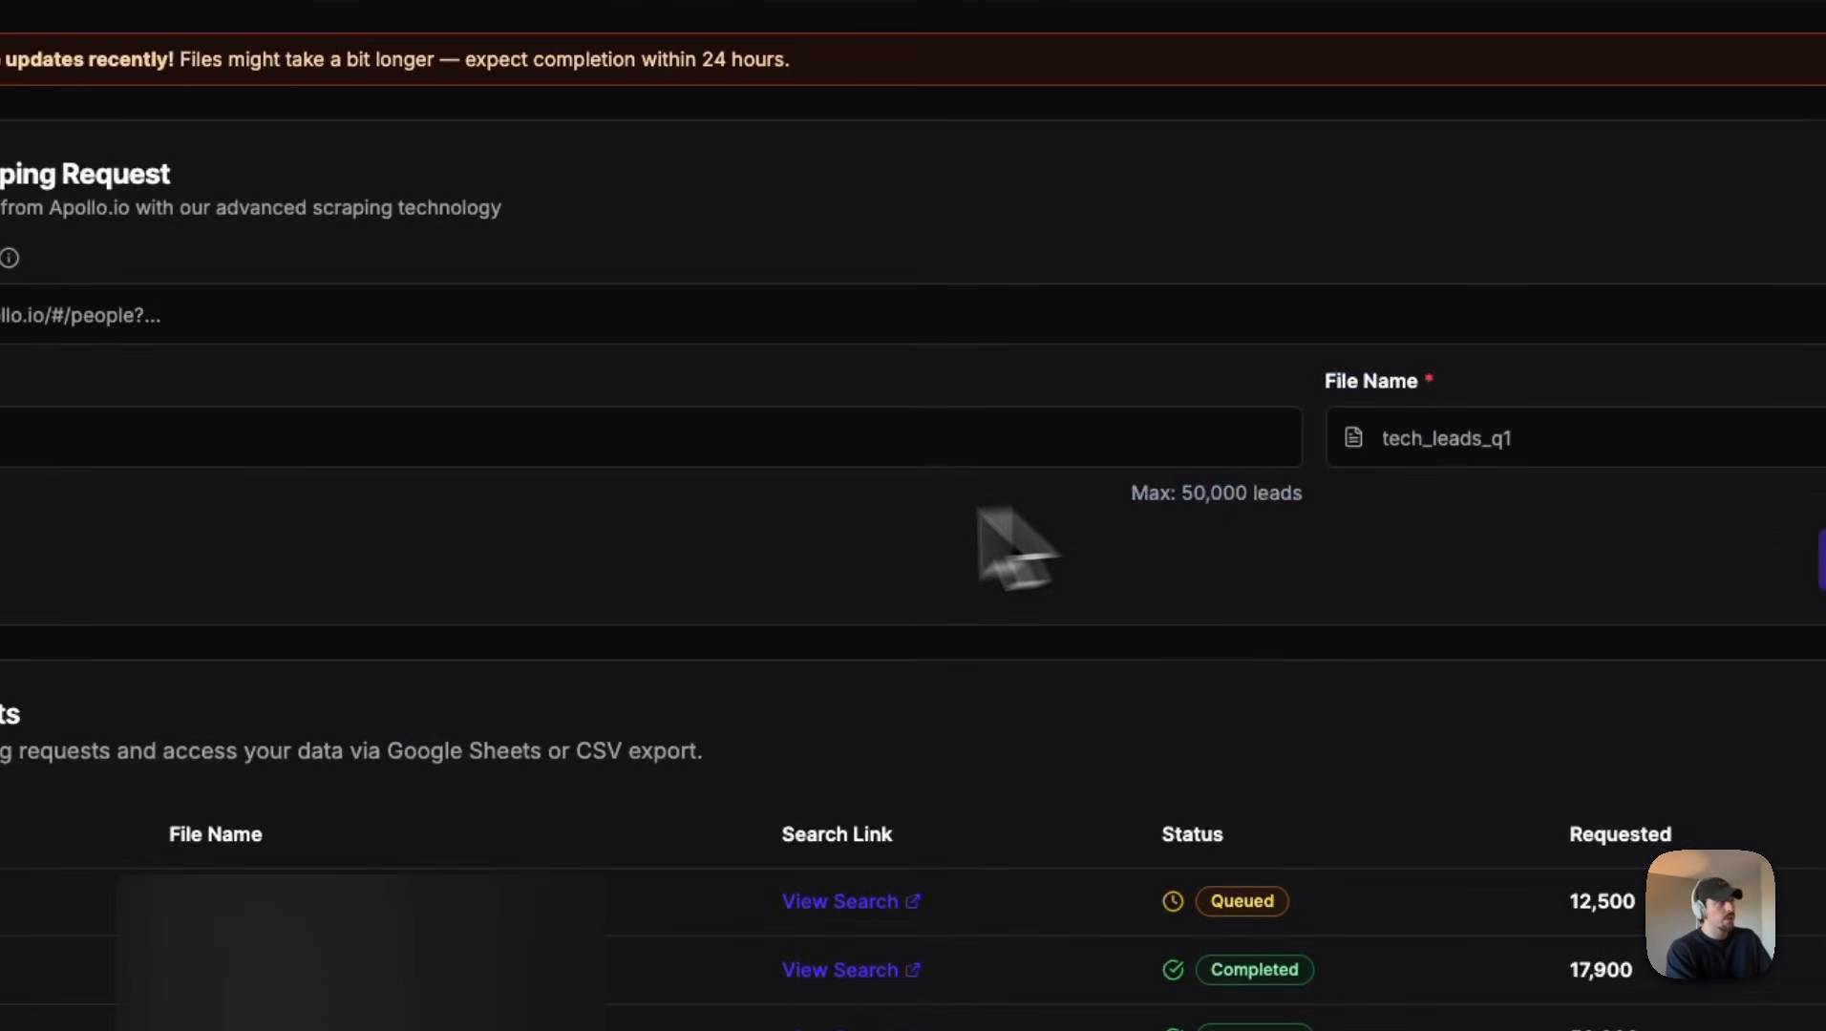
pyautogui.moveTo(0, 57); pyautogui.dragTo(791, 59)
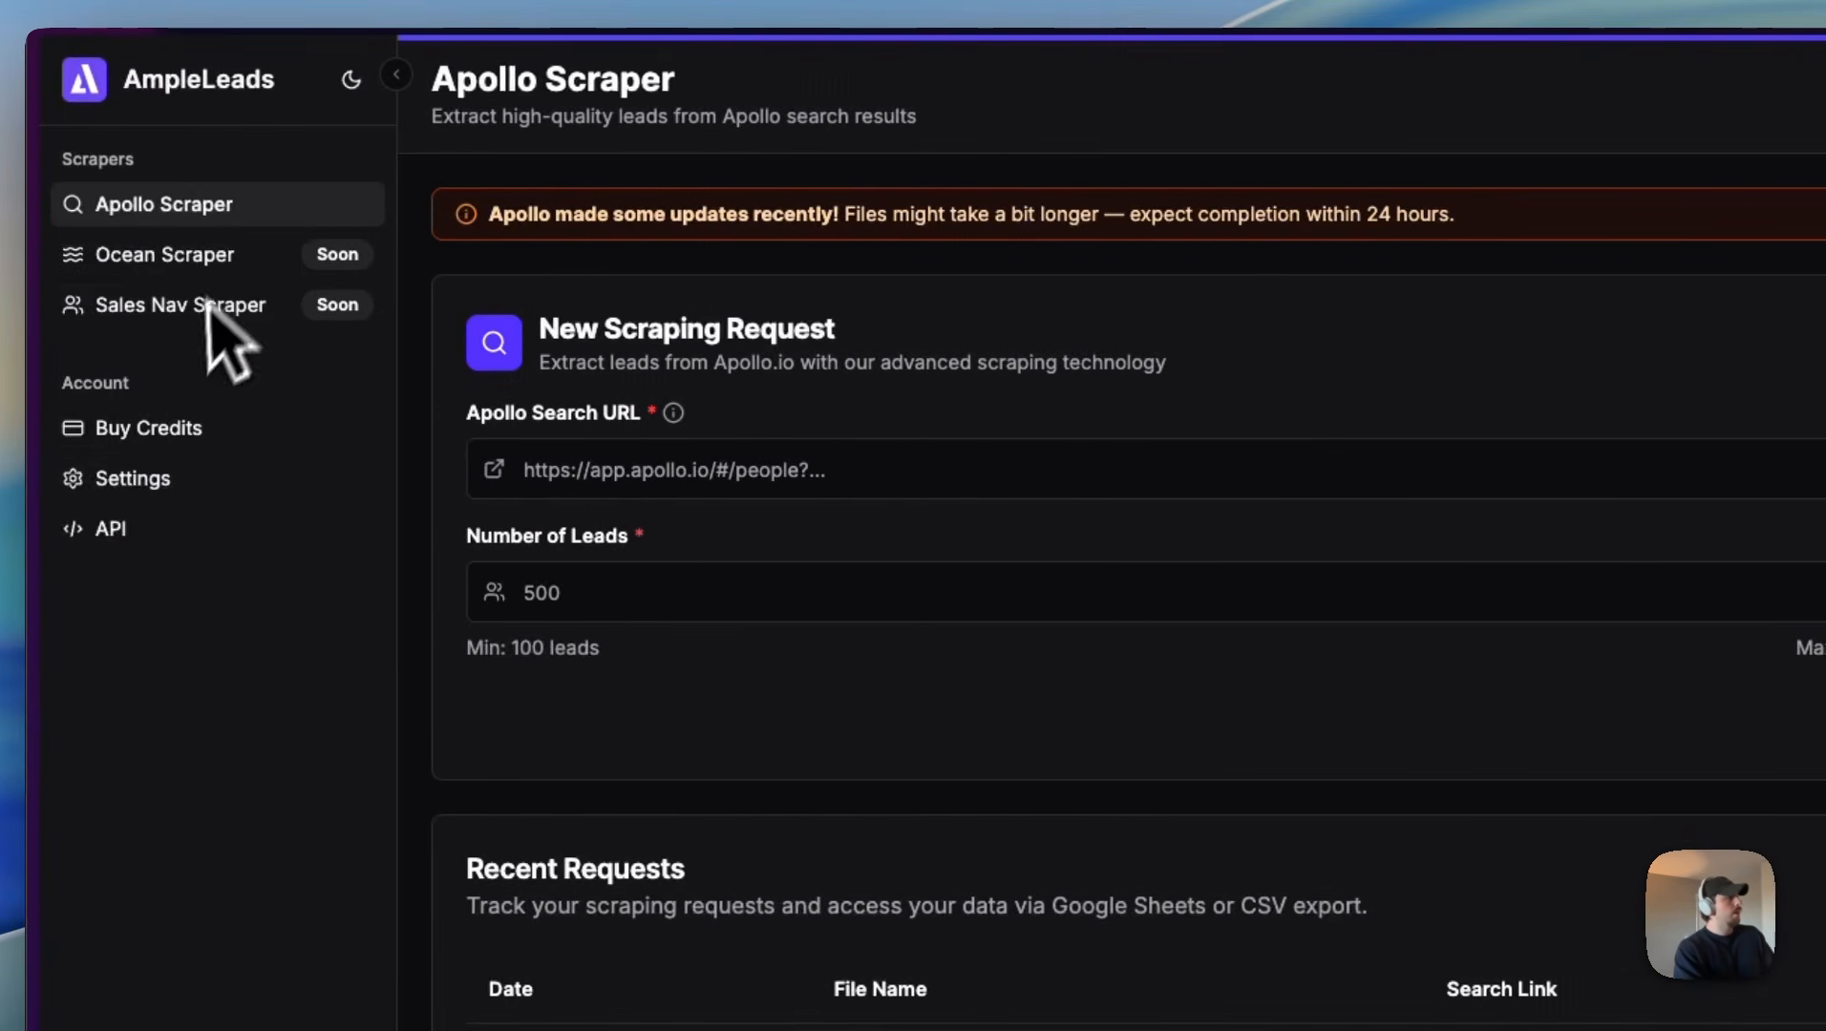
pyautogui.click(115, 528)
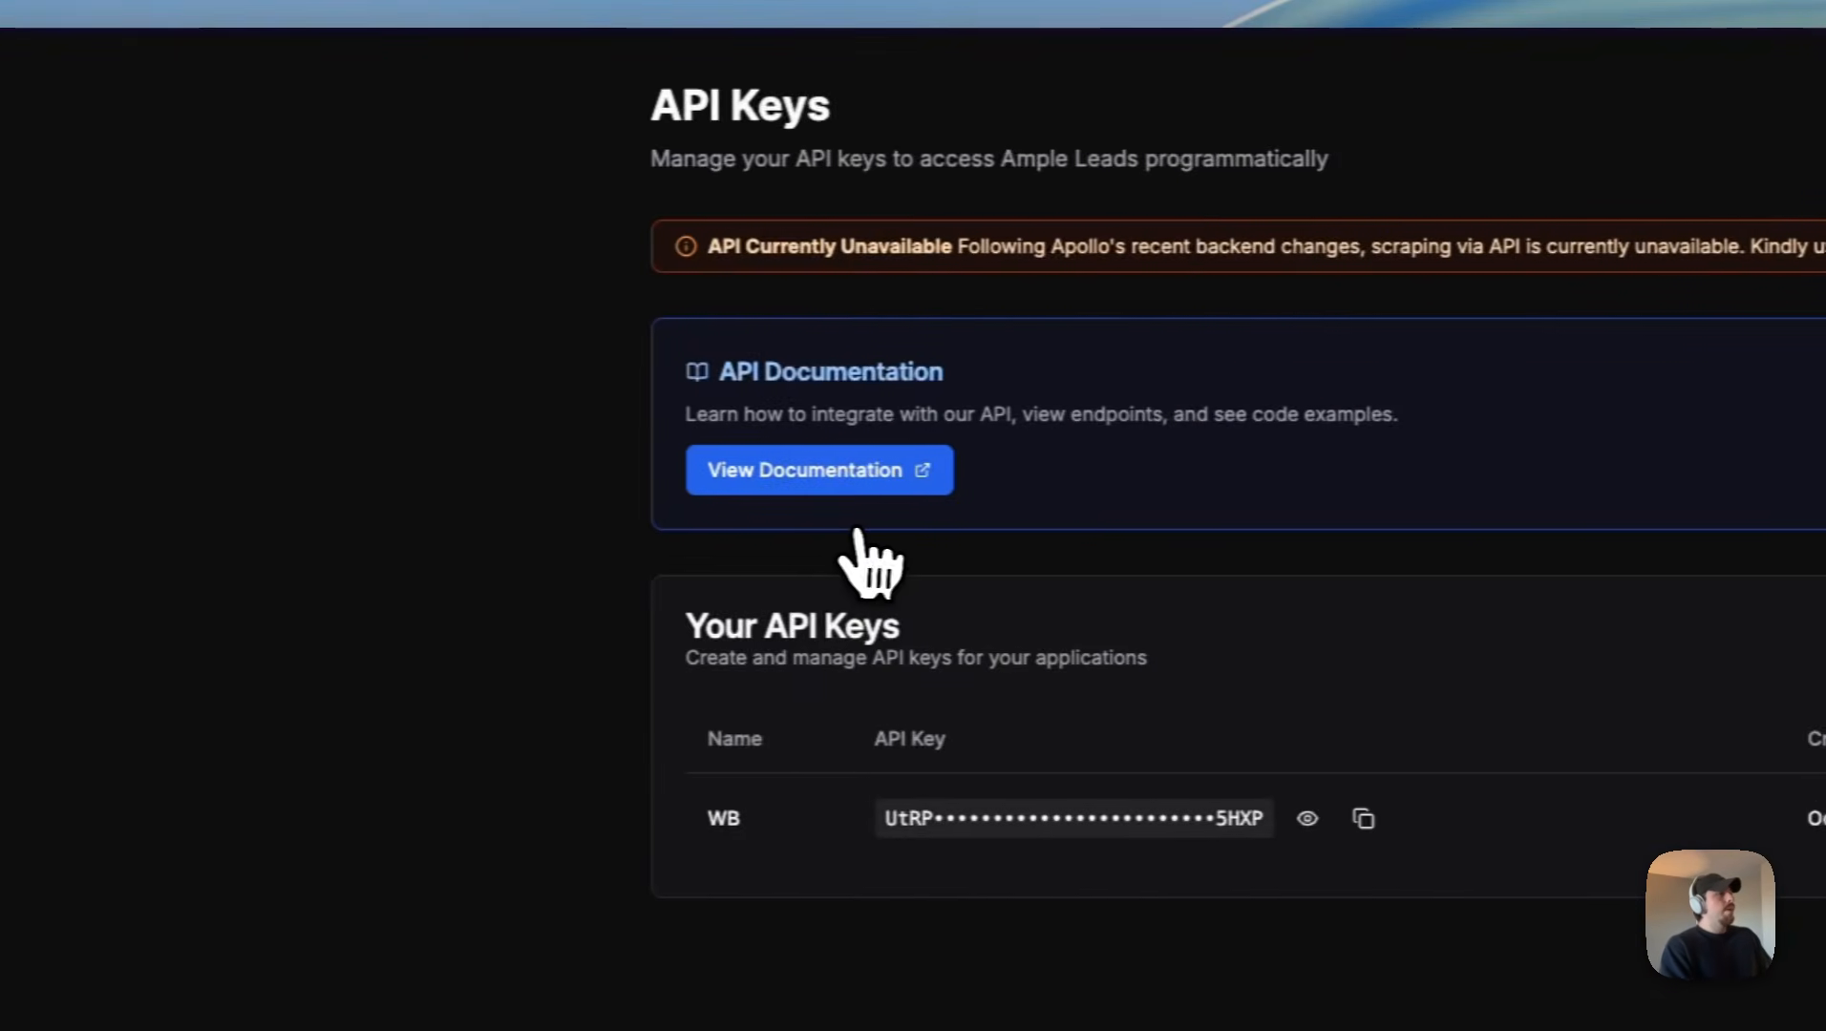
pyautogui.moveTo(797, 247)
pyautogui.mouseDown()
pyautogui.moveTo(1366, 252)
pyautogui.moveTo(795, 250)
pyautogui.mouseUp()
pyautogui.click(1329, 253)
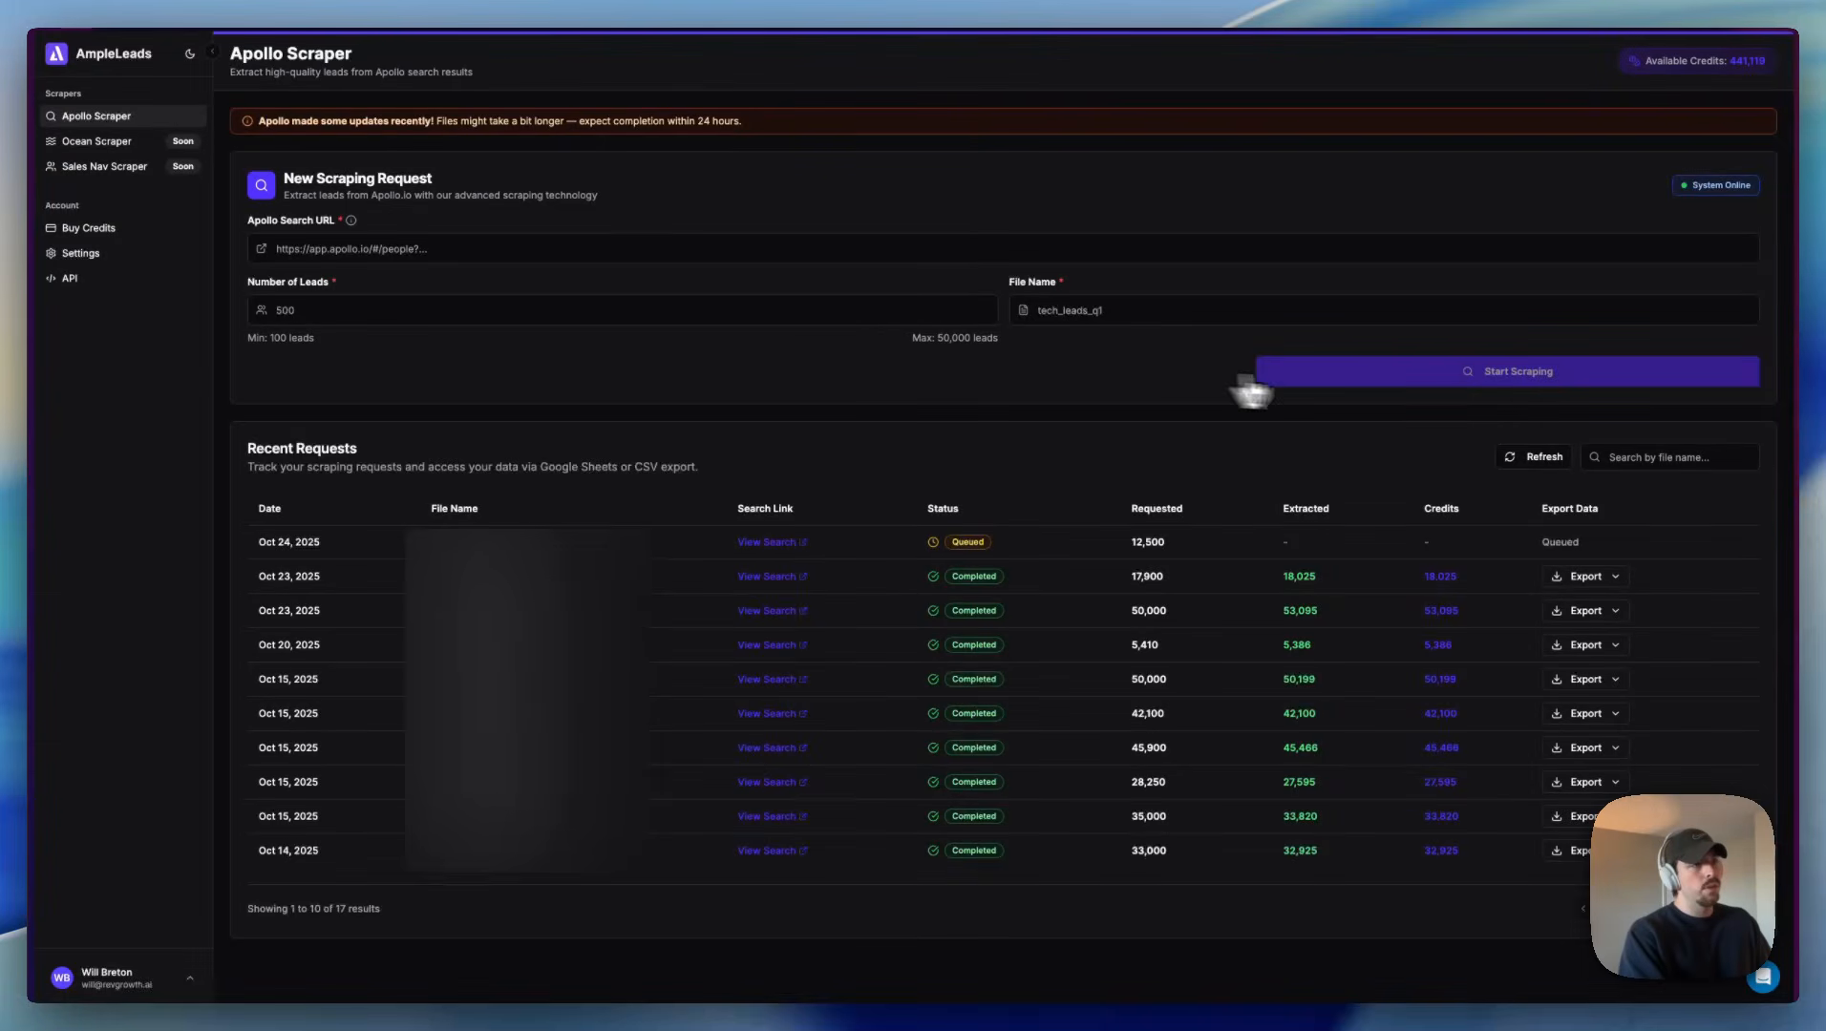
pyautogui.click(1585, 576)
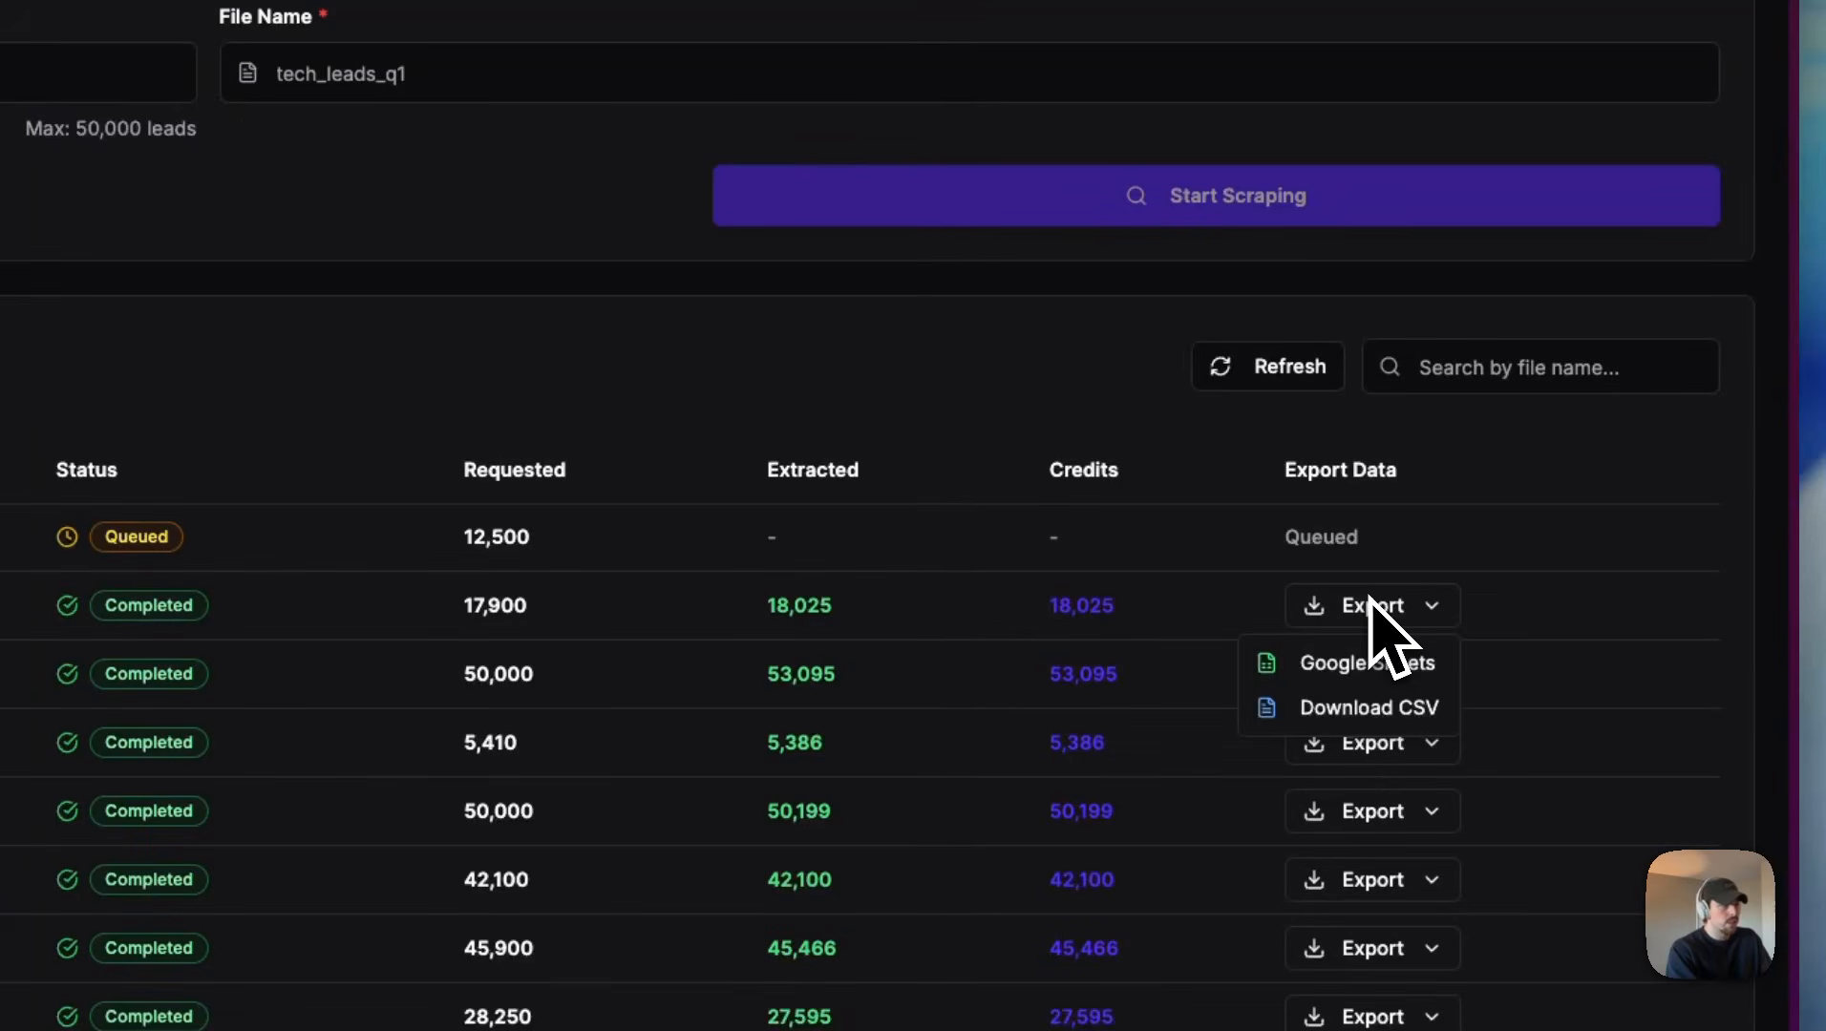
pyautogui.click(1016, 401)
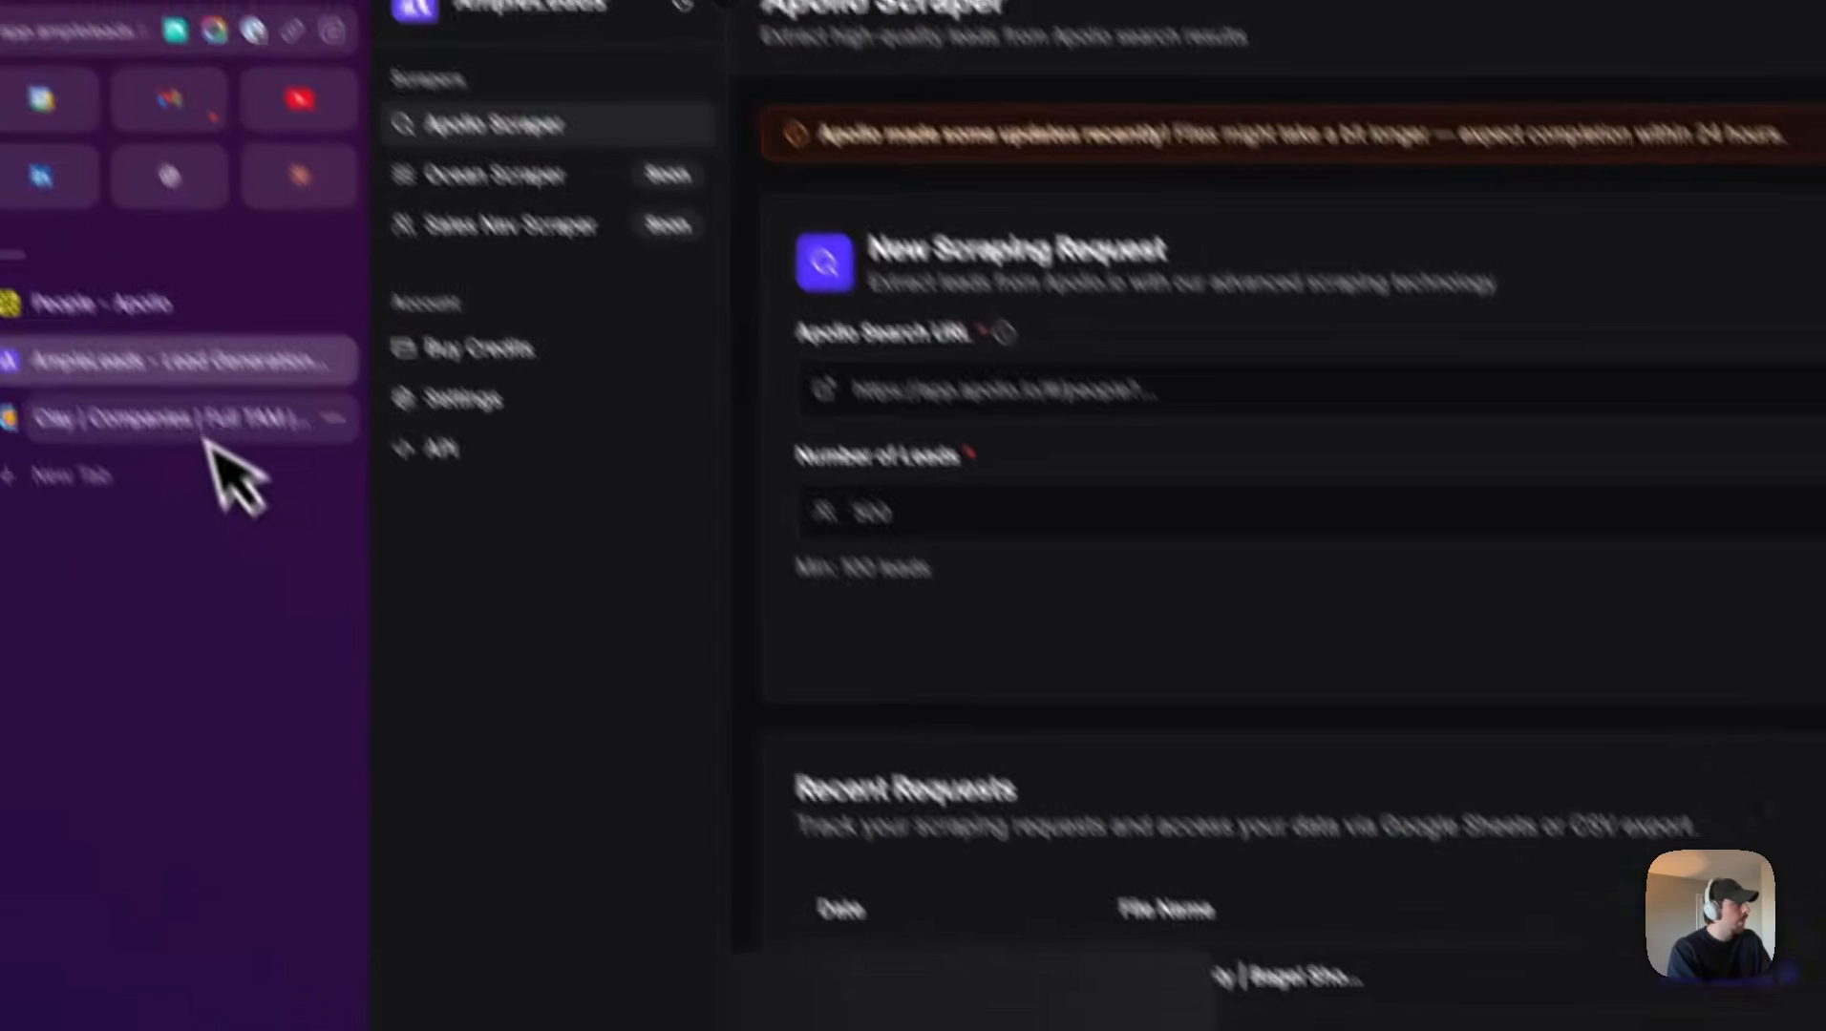
# Step: Switch to the Clay workbook and change the Companies Full TAM table from the Import View to the Default View
pyautogui.click(191, 425)
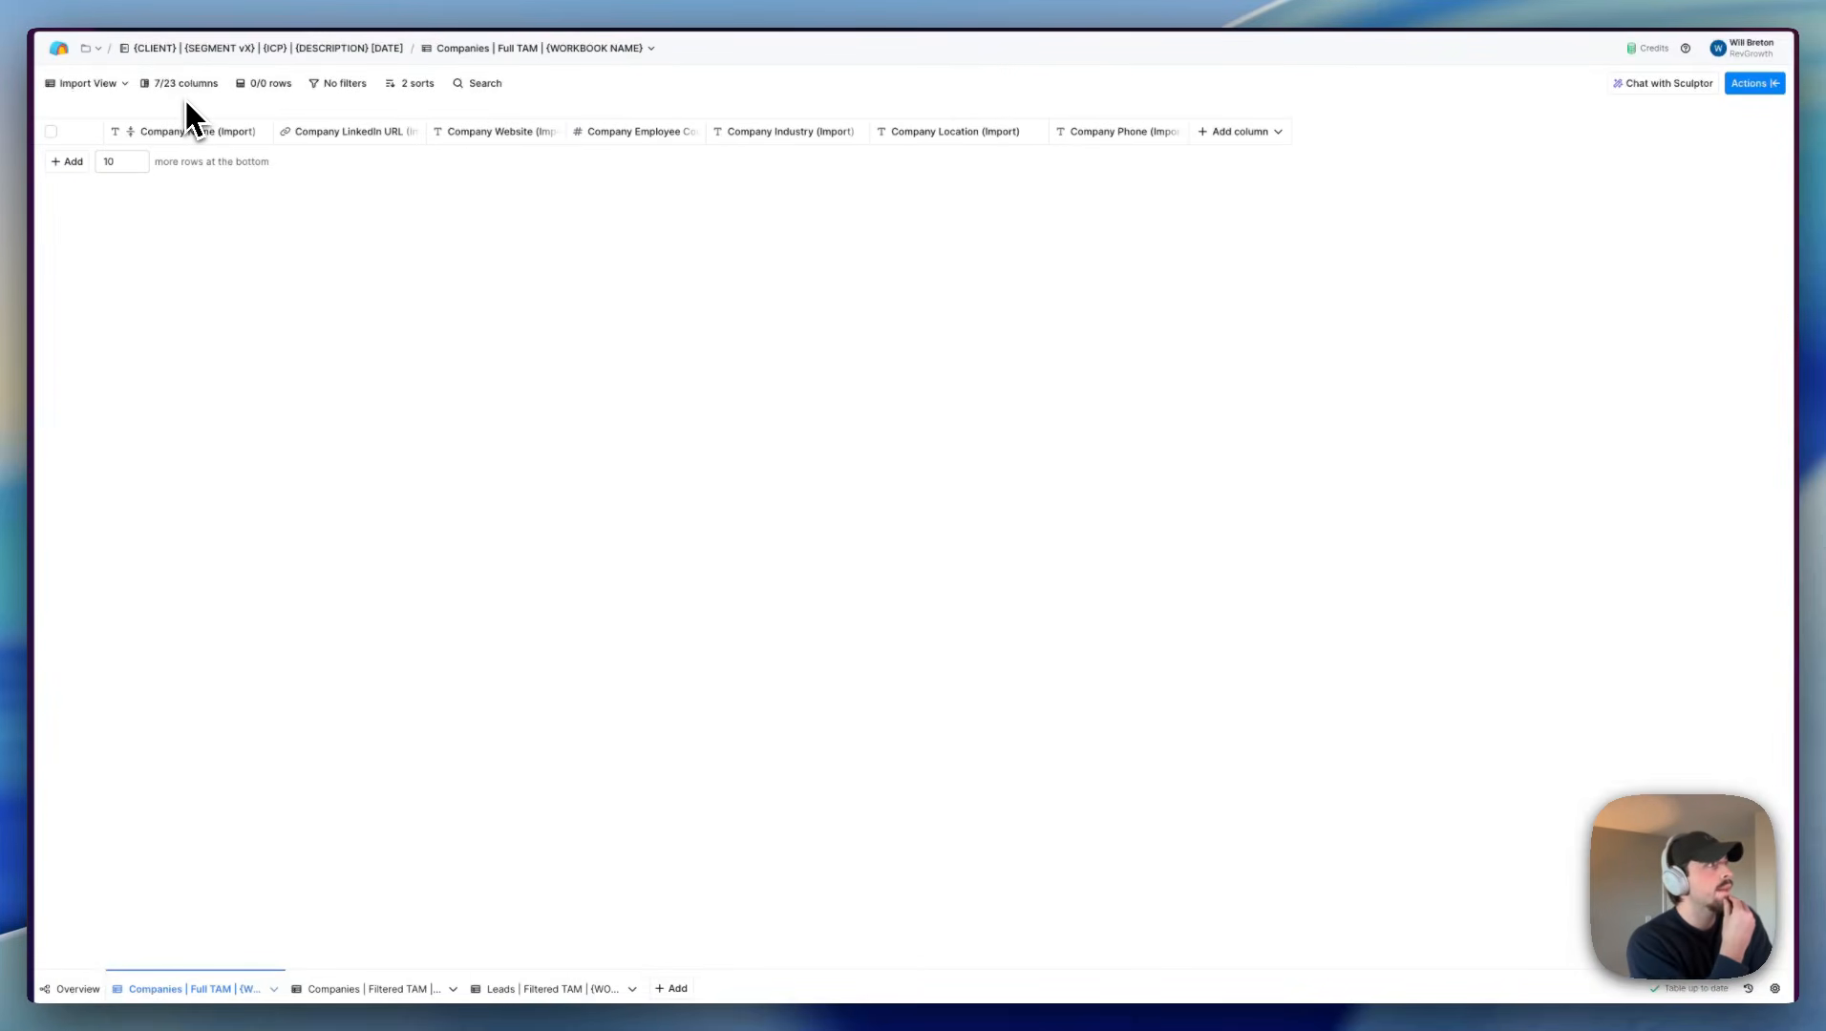
pyautogui.click(100, 85)
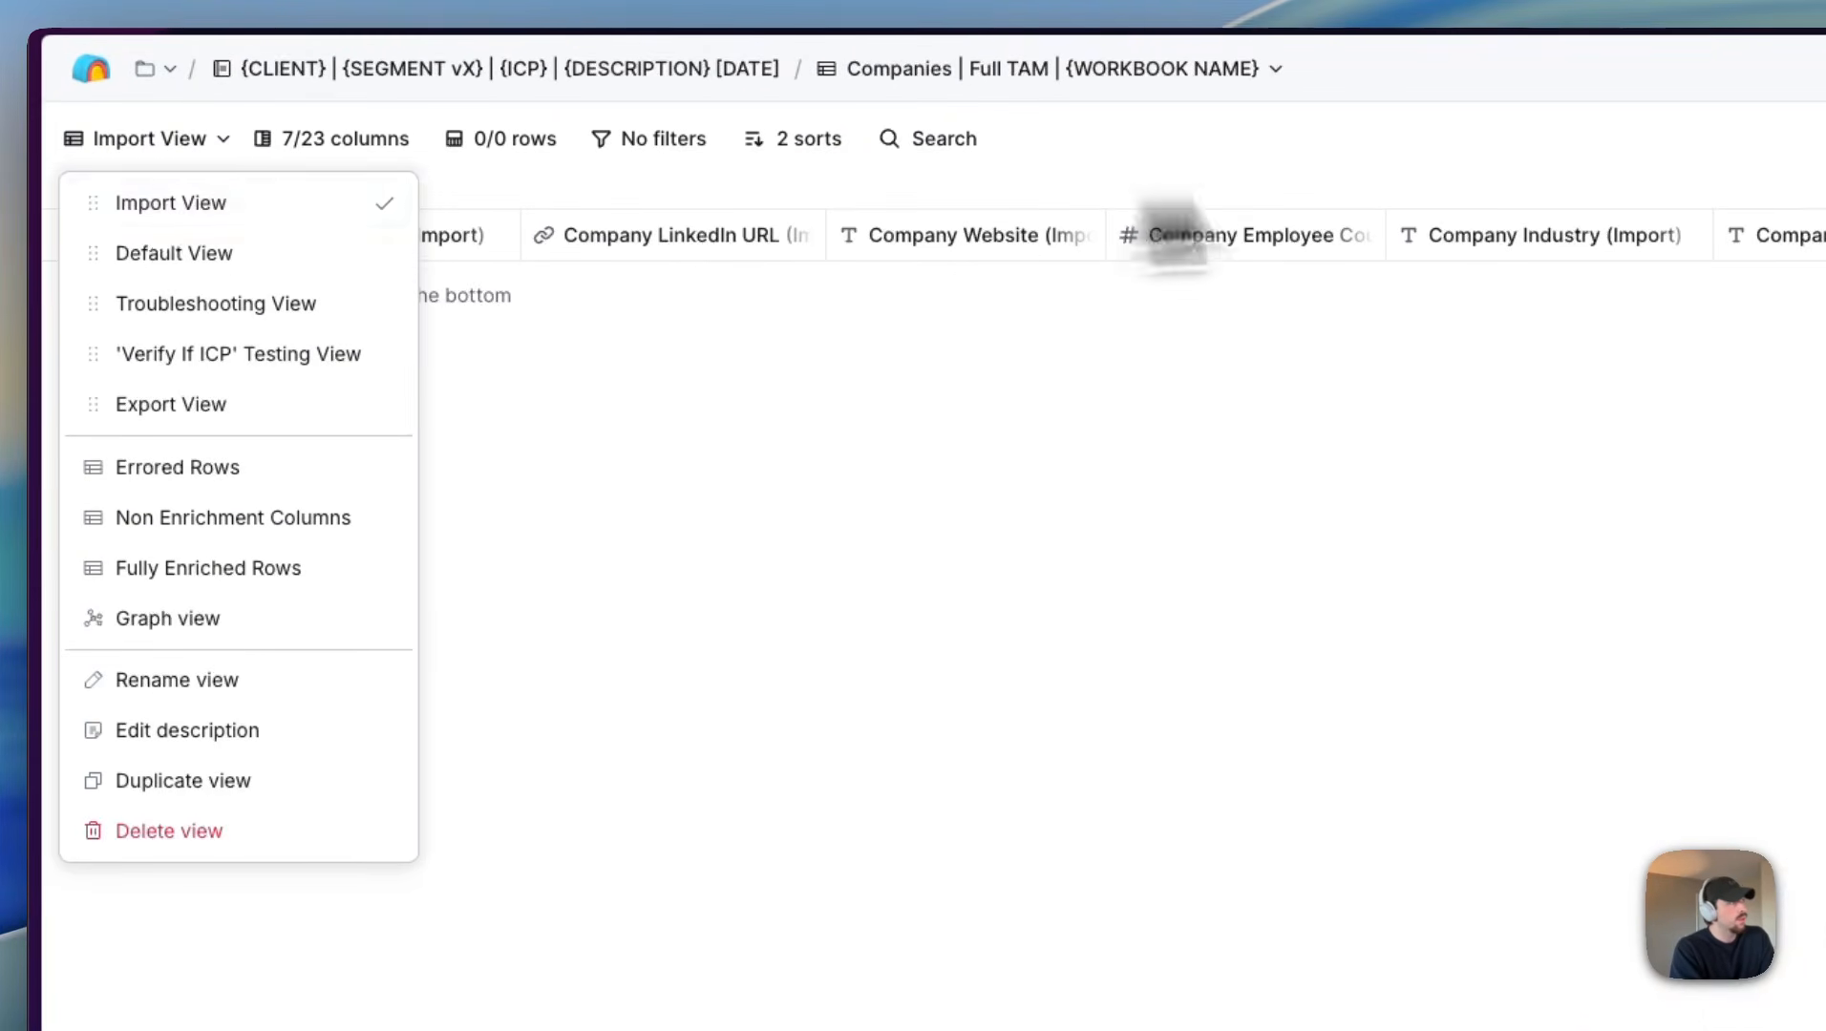
pyautogui.click(1440, 190)
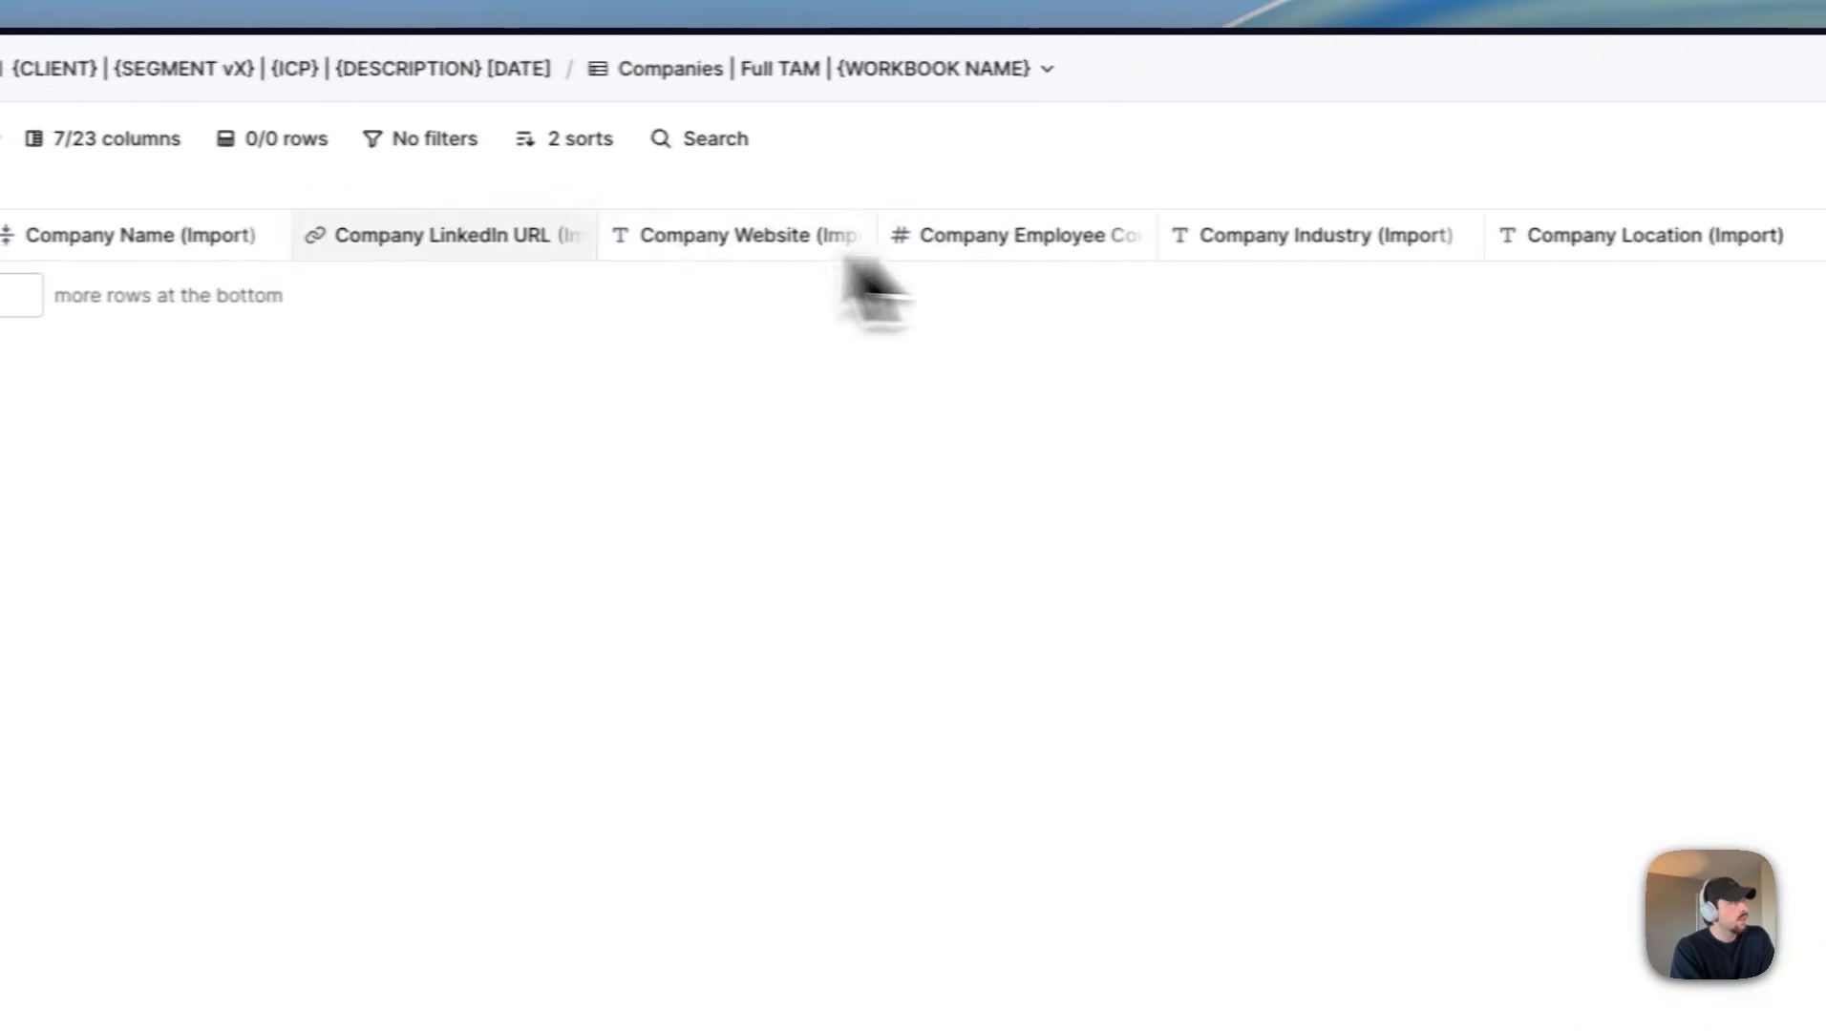
pyautogui.click(151, 139)
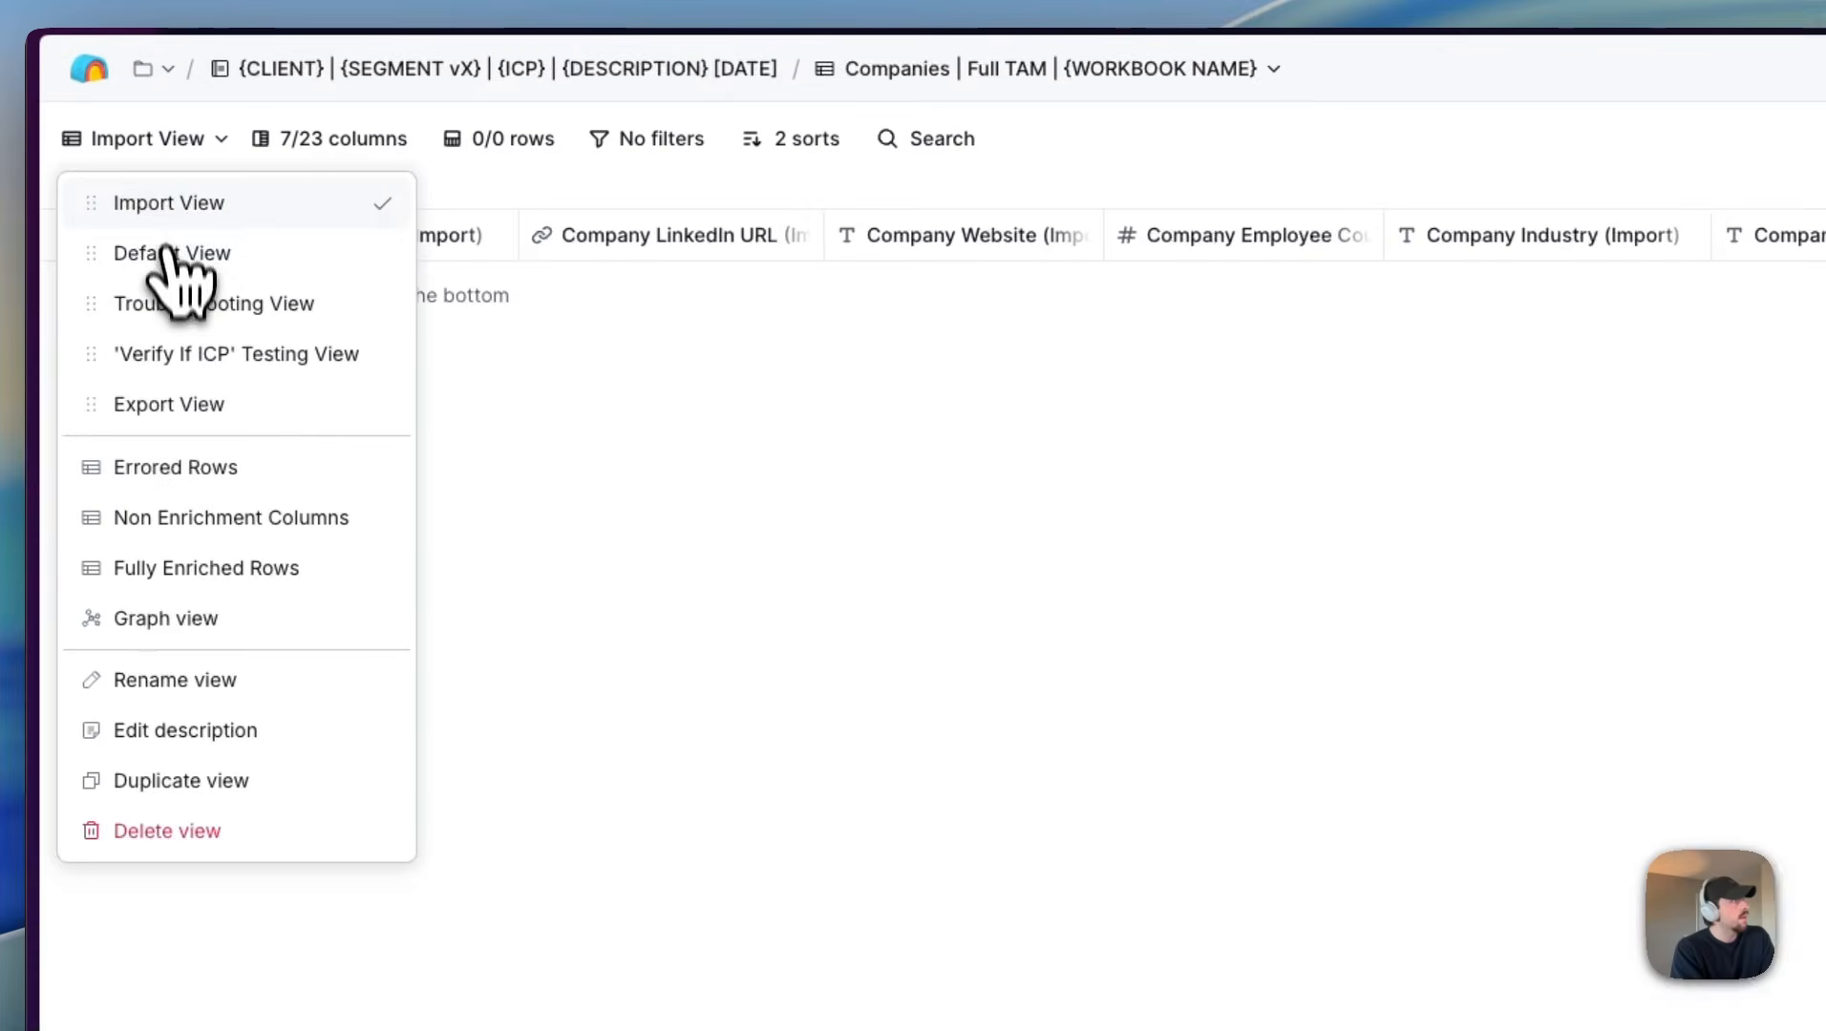
pyautogui.click(166, 271)
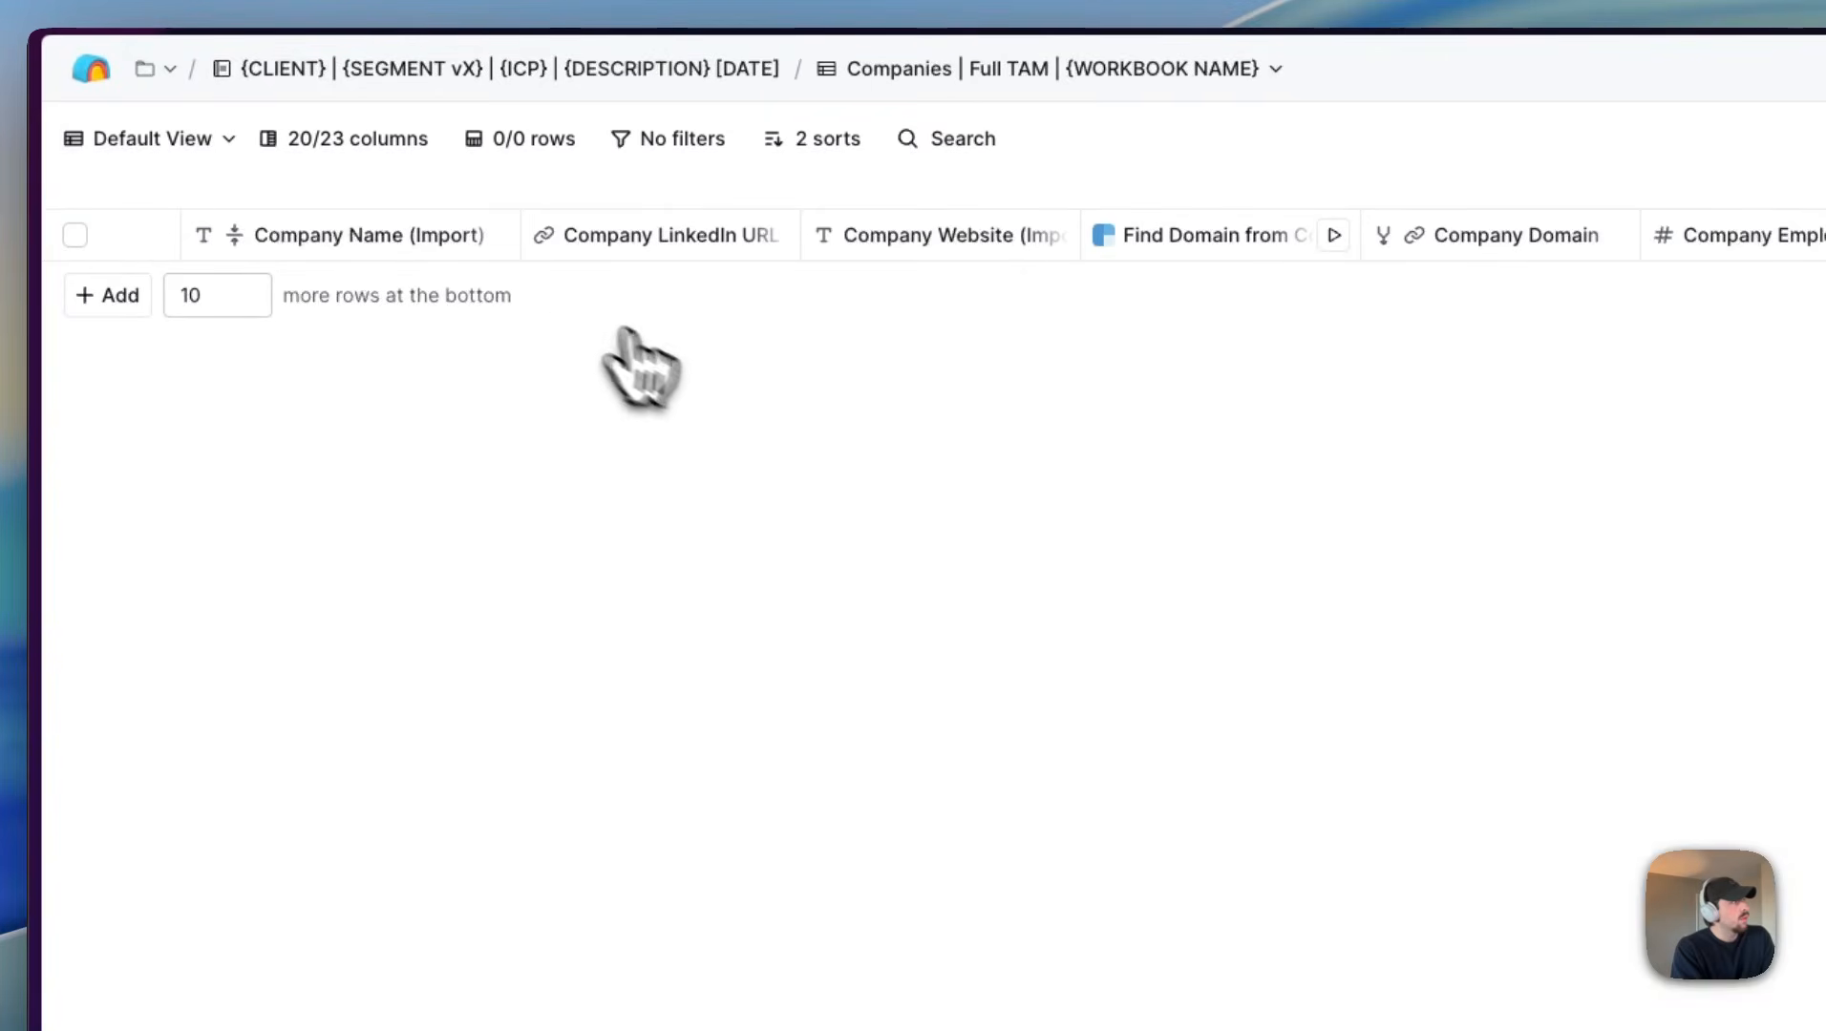
# Step: Review the columns of the Companies Full TAM table and open the Companies Filtered TAM table
pyautogui.hscroll(2, 611, 267)
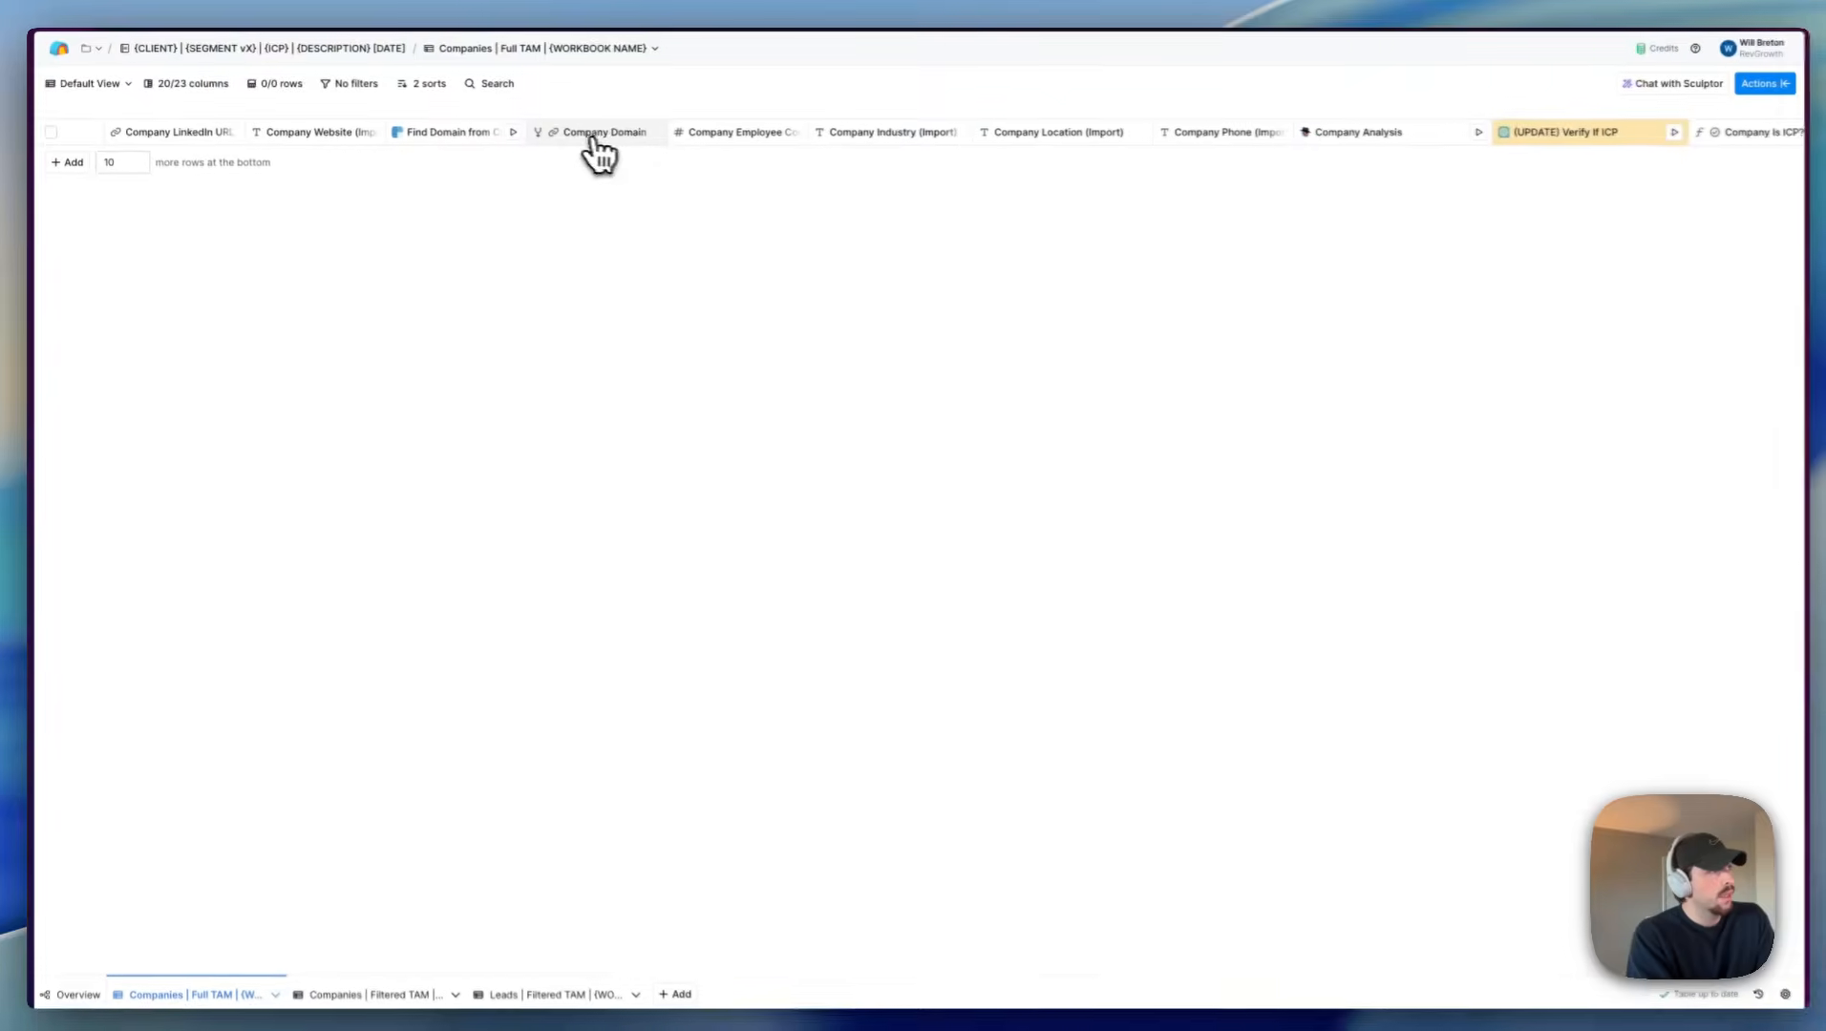
pyautogui.hscroll(3, 597, 148)
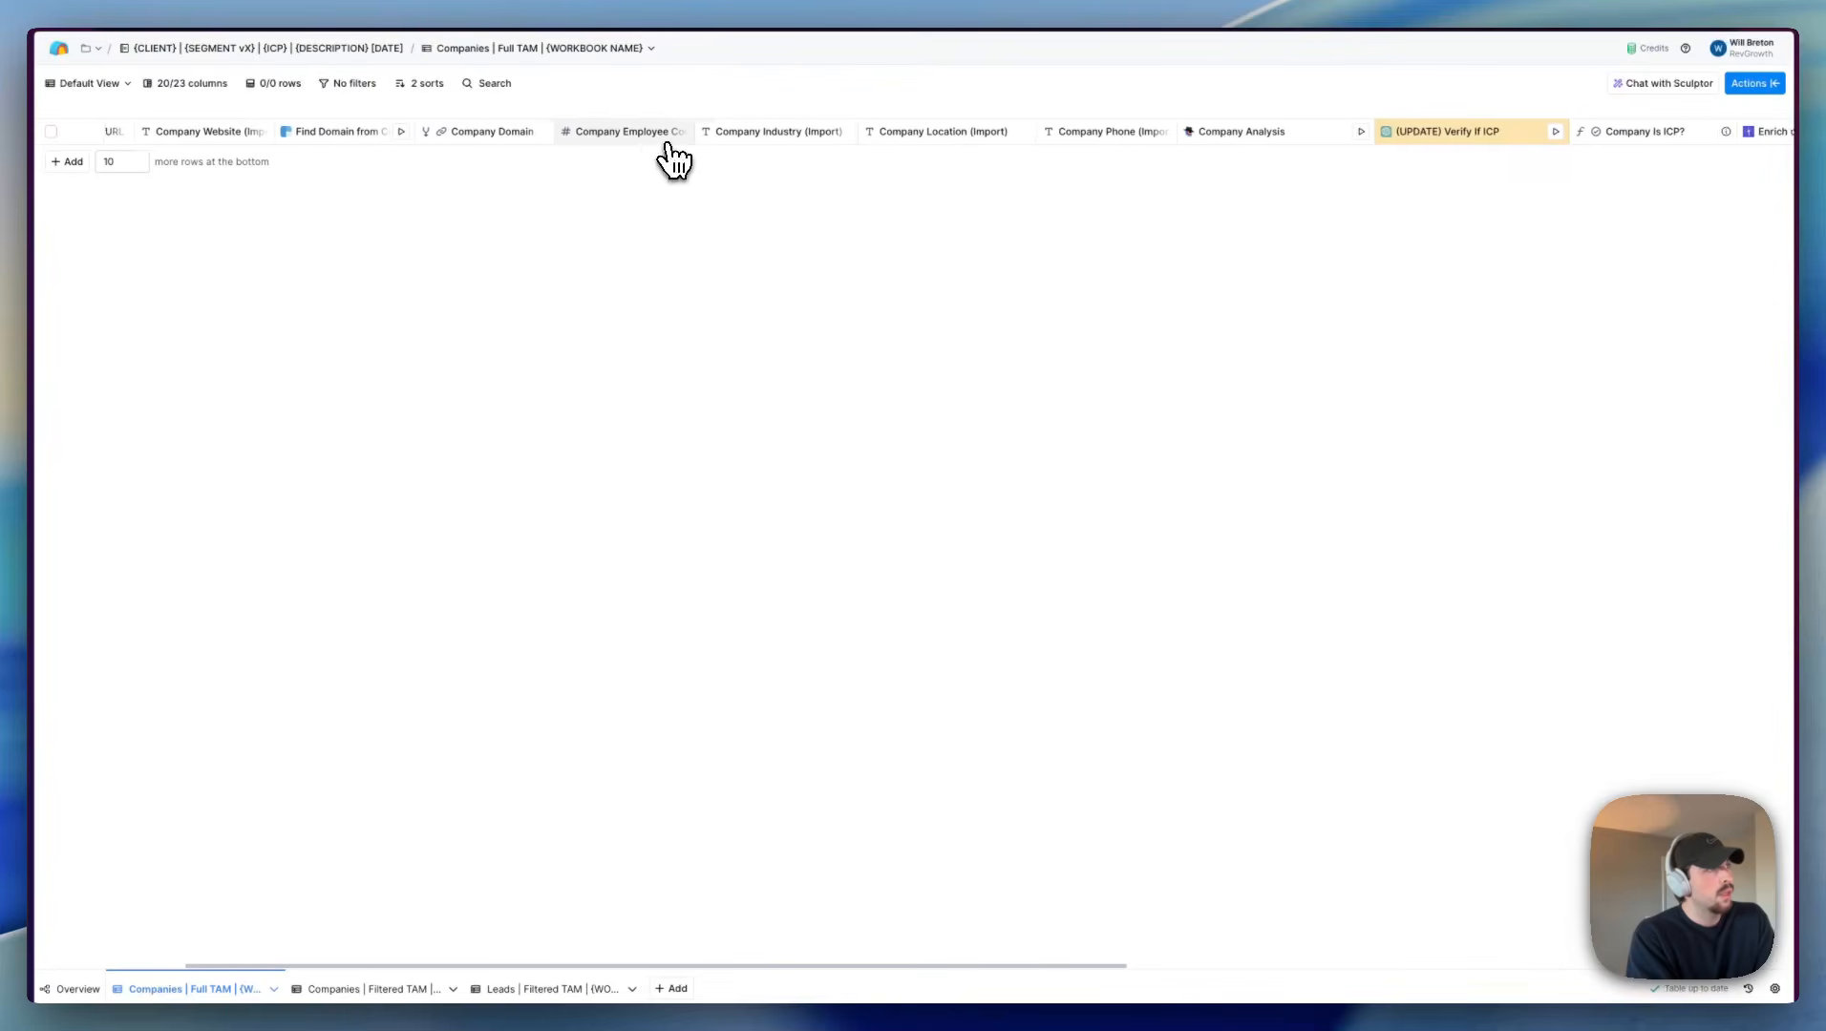
pyautogui.hscroll(4, 1079, 143)
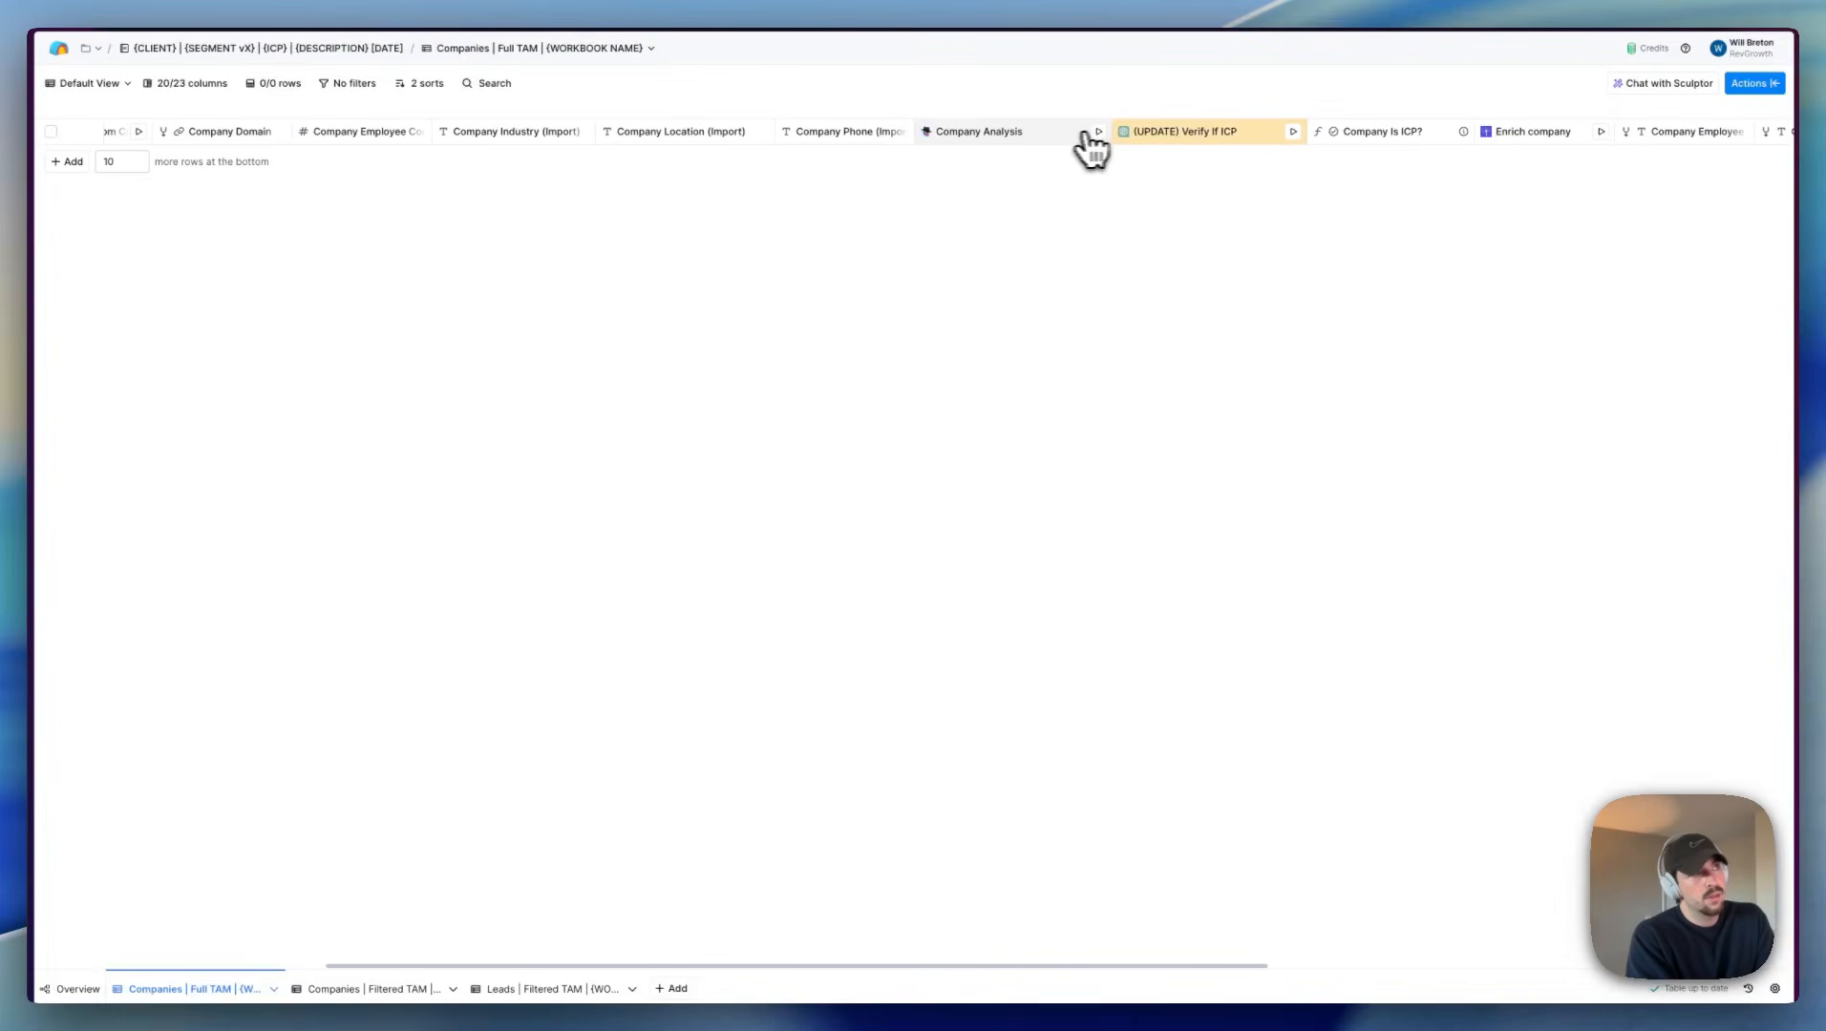
pyautogui.hscroll(8, 1027, 152)
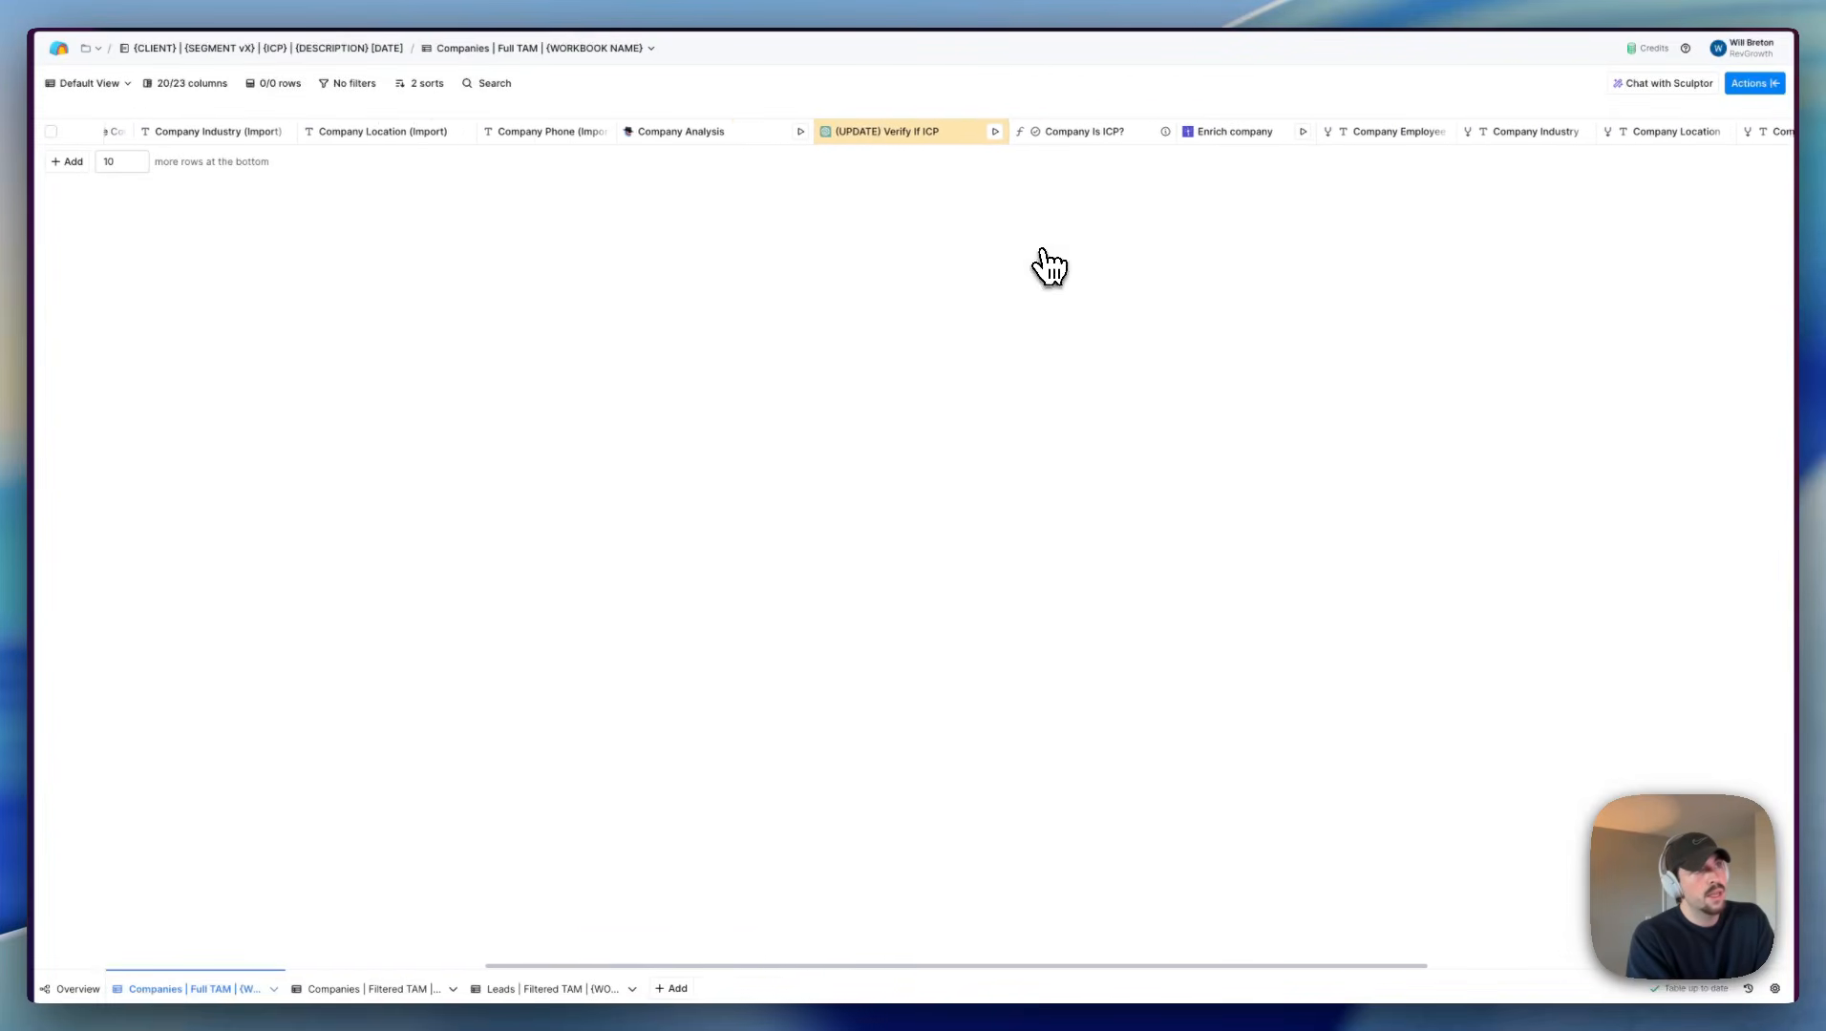
pyautogui.hscroll(2, 1213, 145)
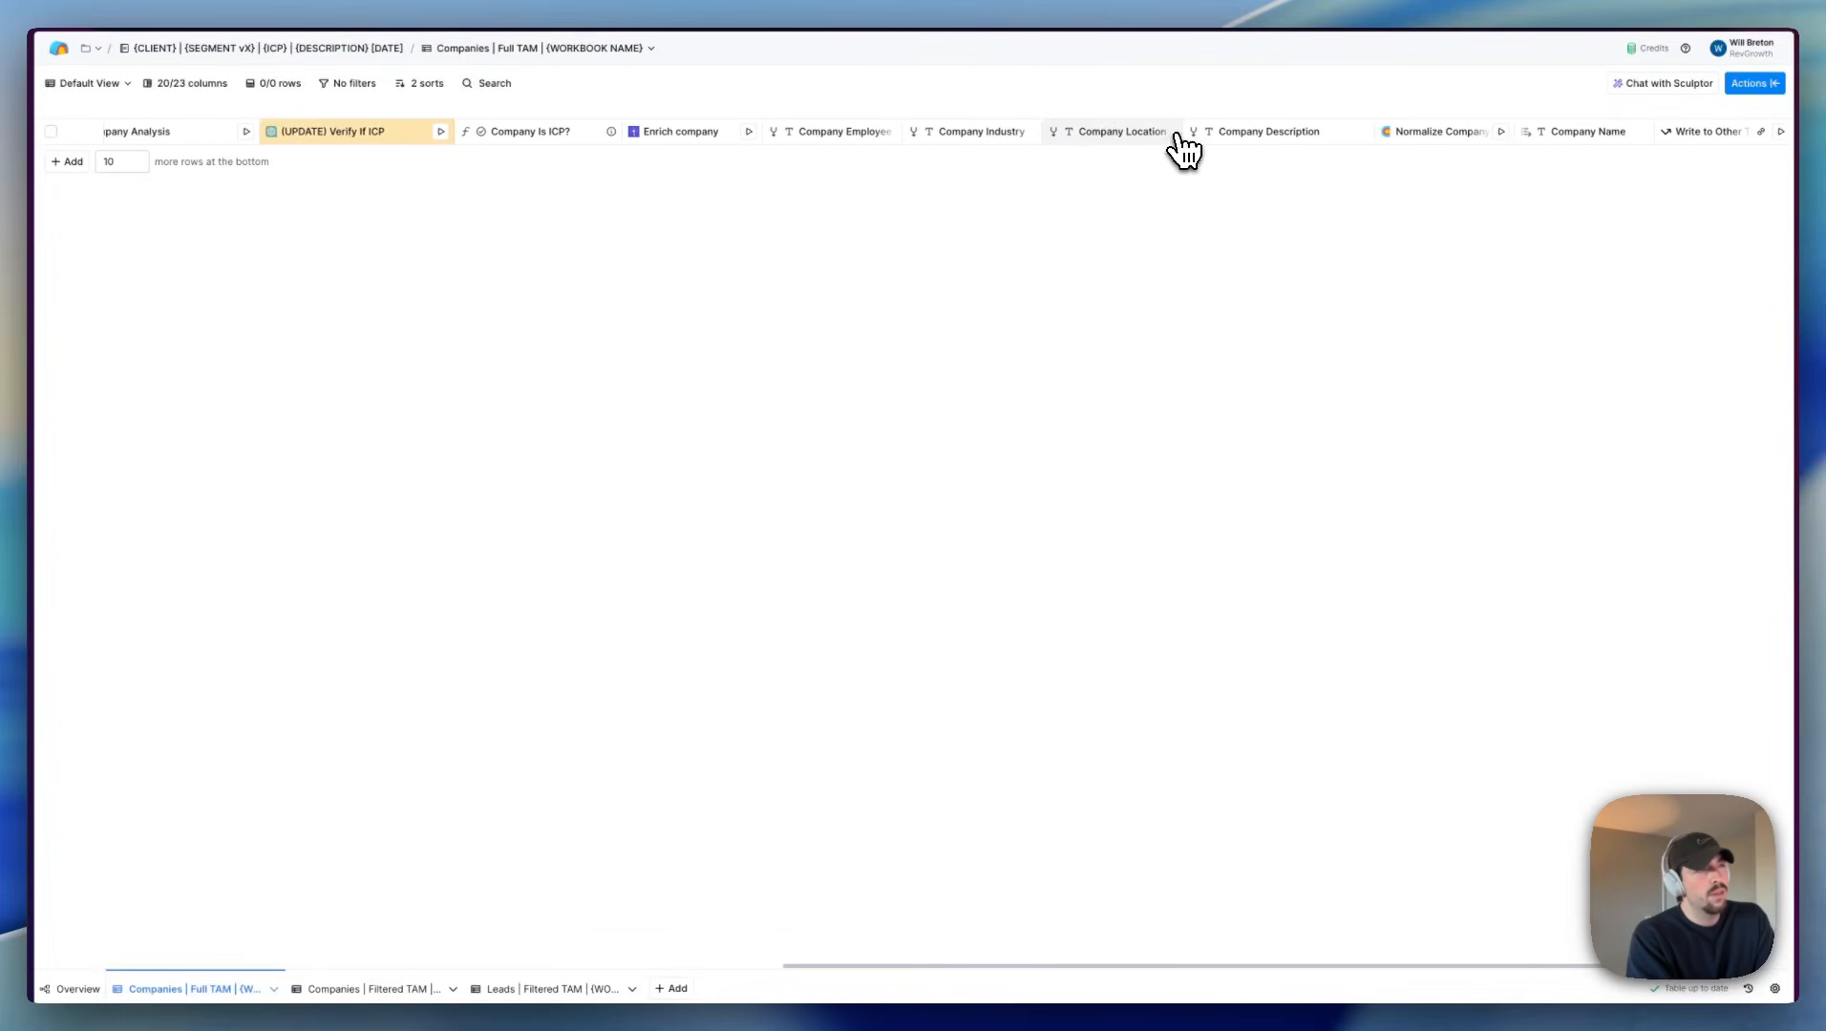
pyautogui.hscroll(2, 1166, 153)
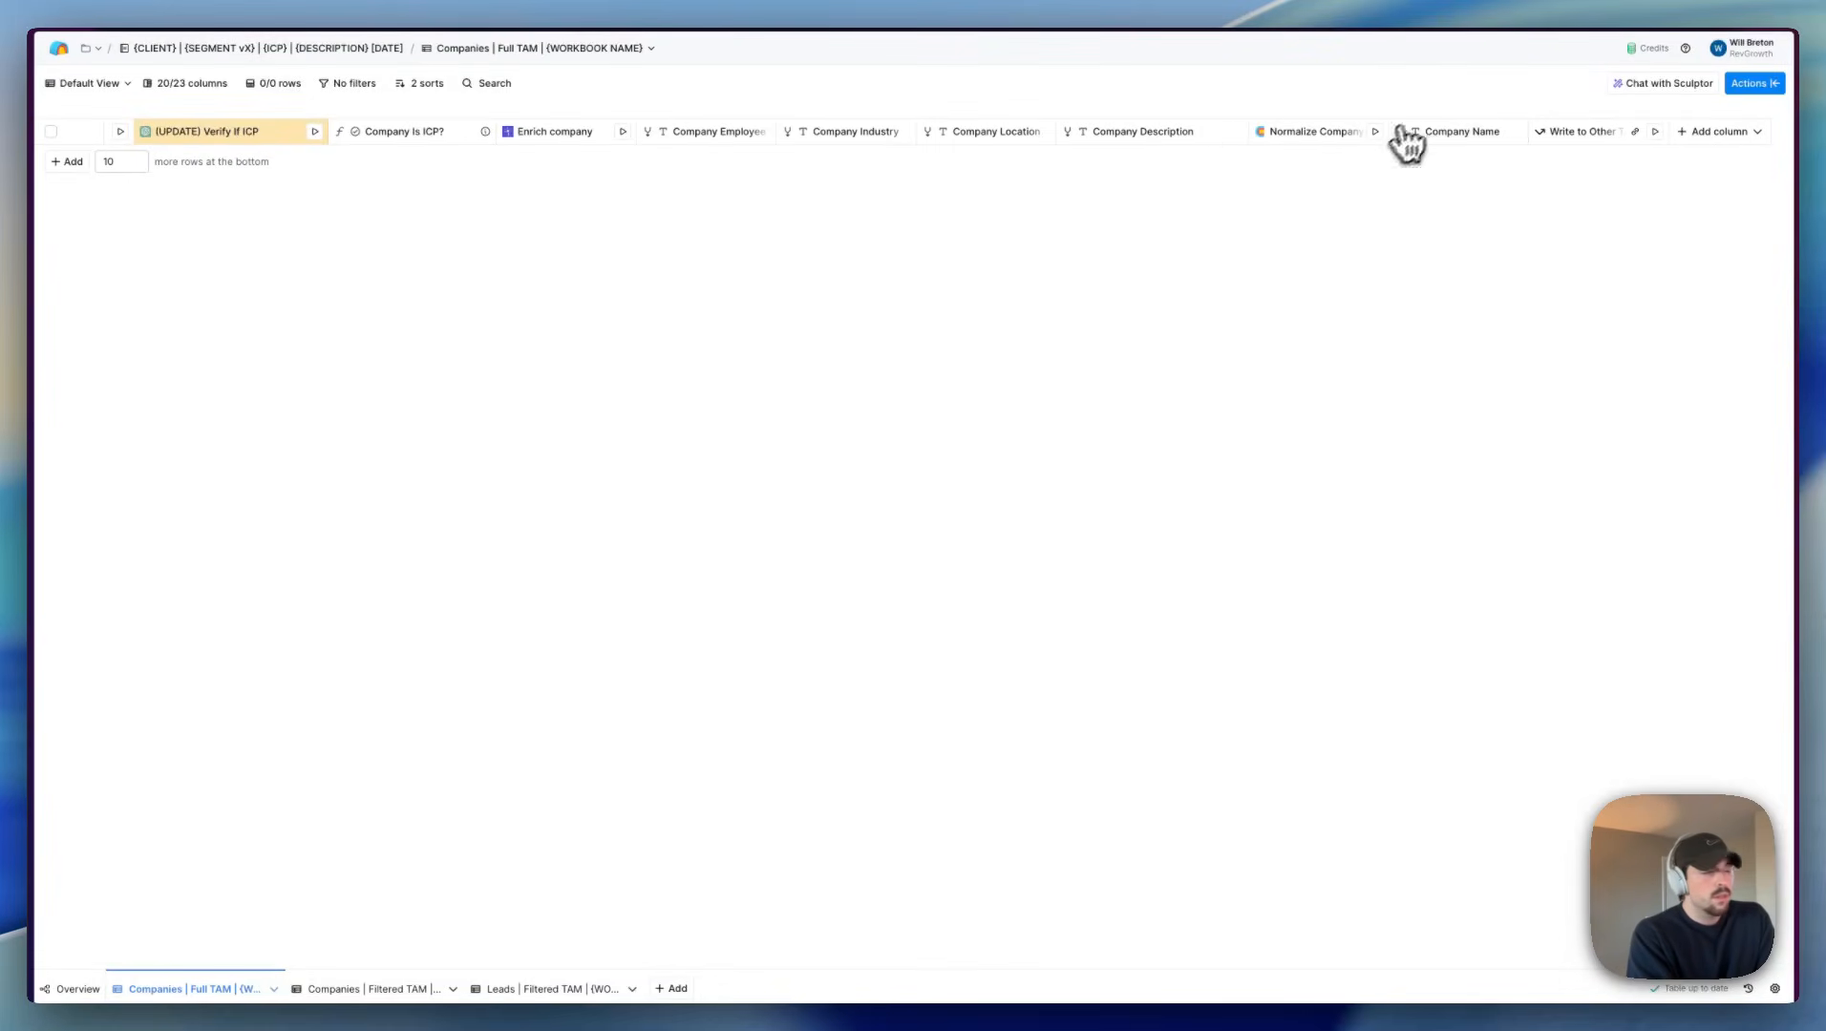
pyautogui.click(371, 990)
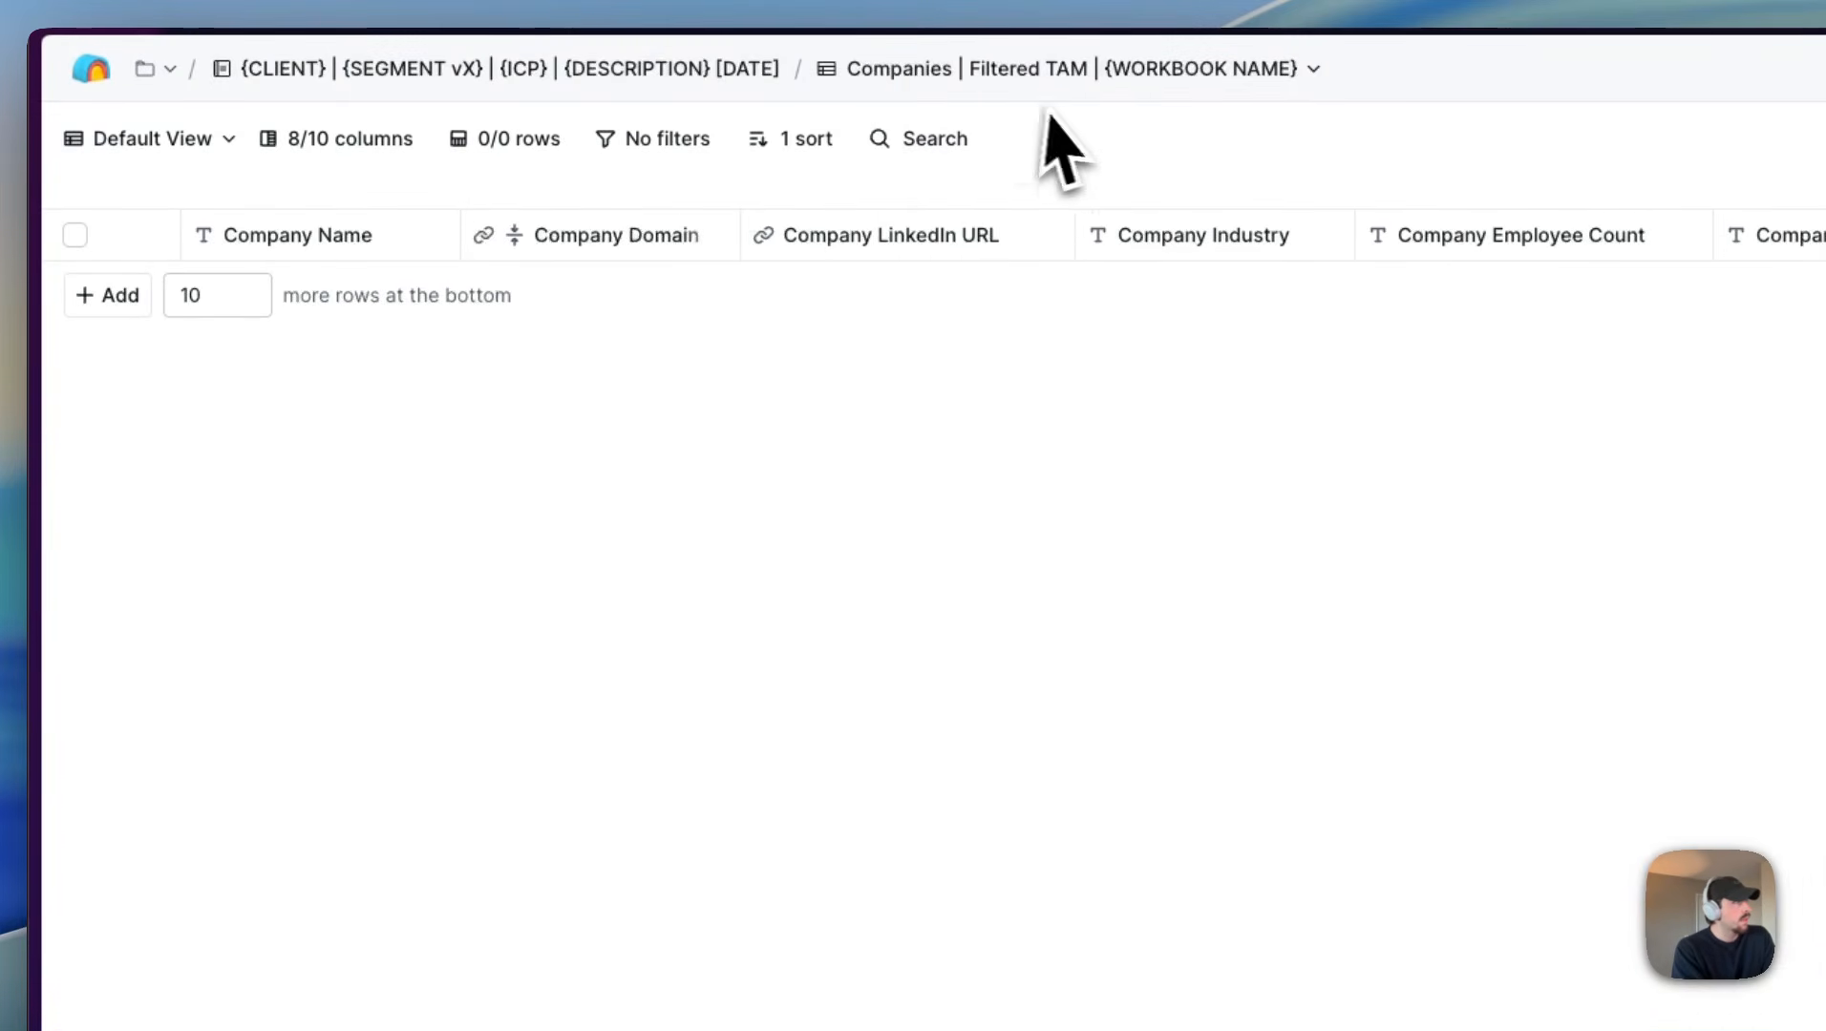
# Step: Open the Leads Filtered TAM table in the Clay workbook and review its import columns and available views
pyautogui.click(1084, 986)
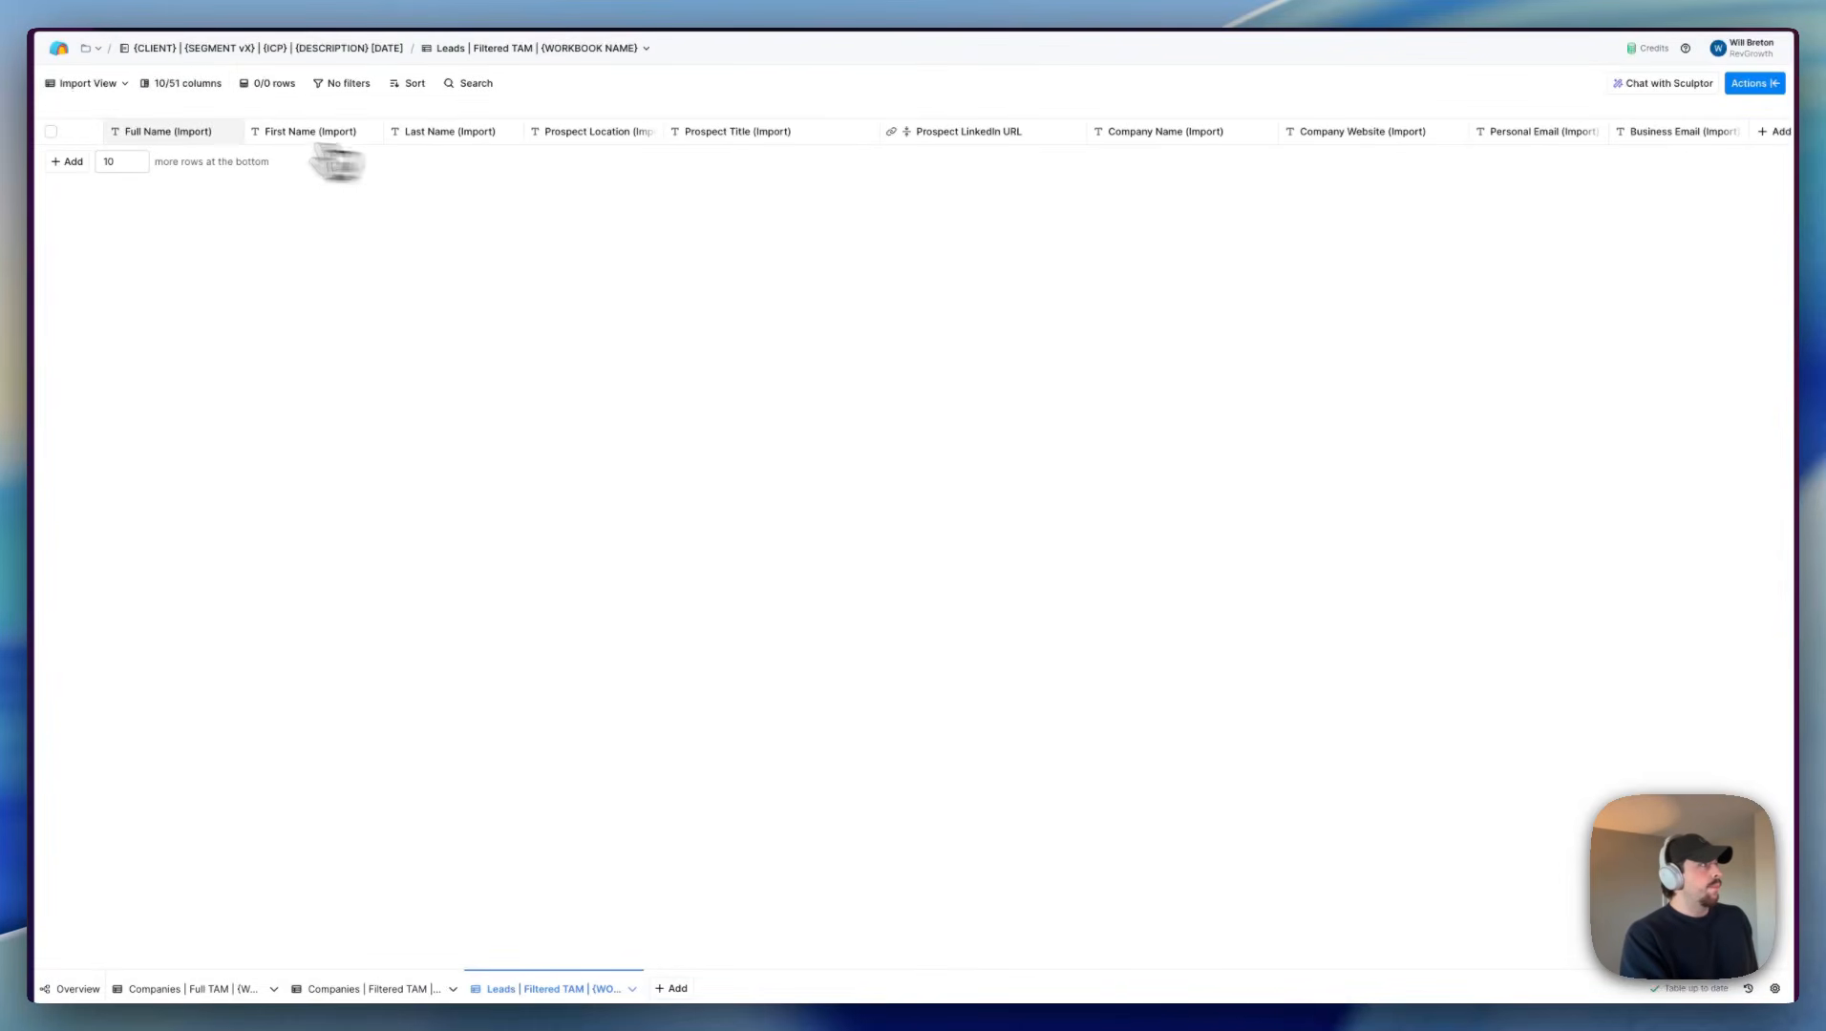
pyautogui.hscroll(2, 287, 143)
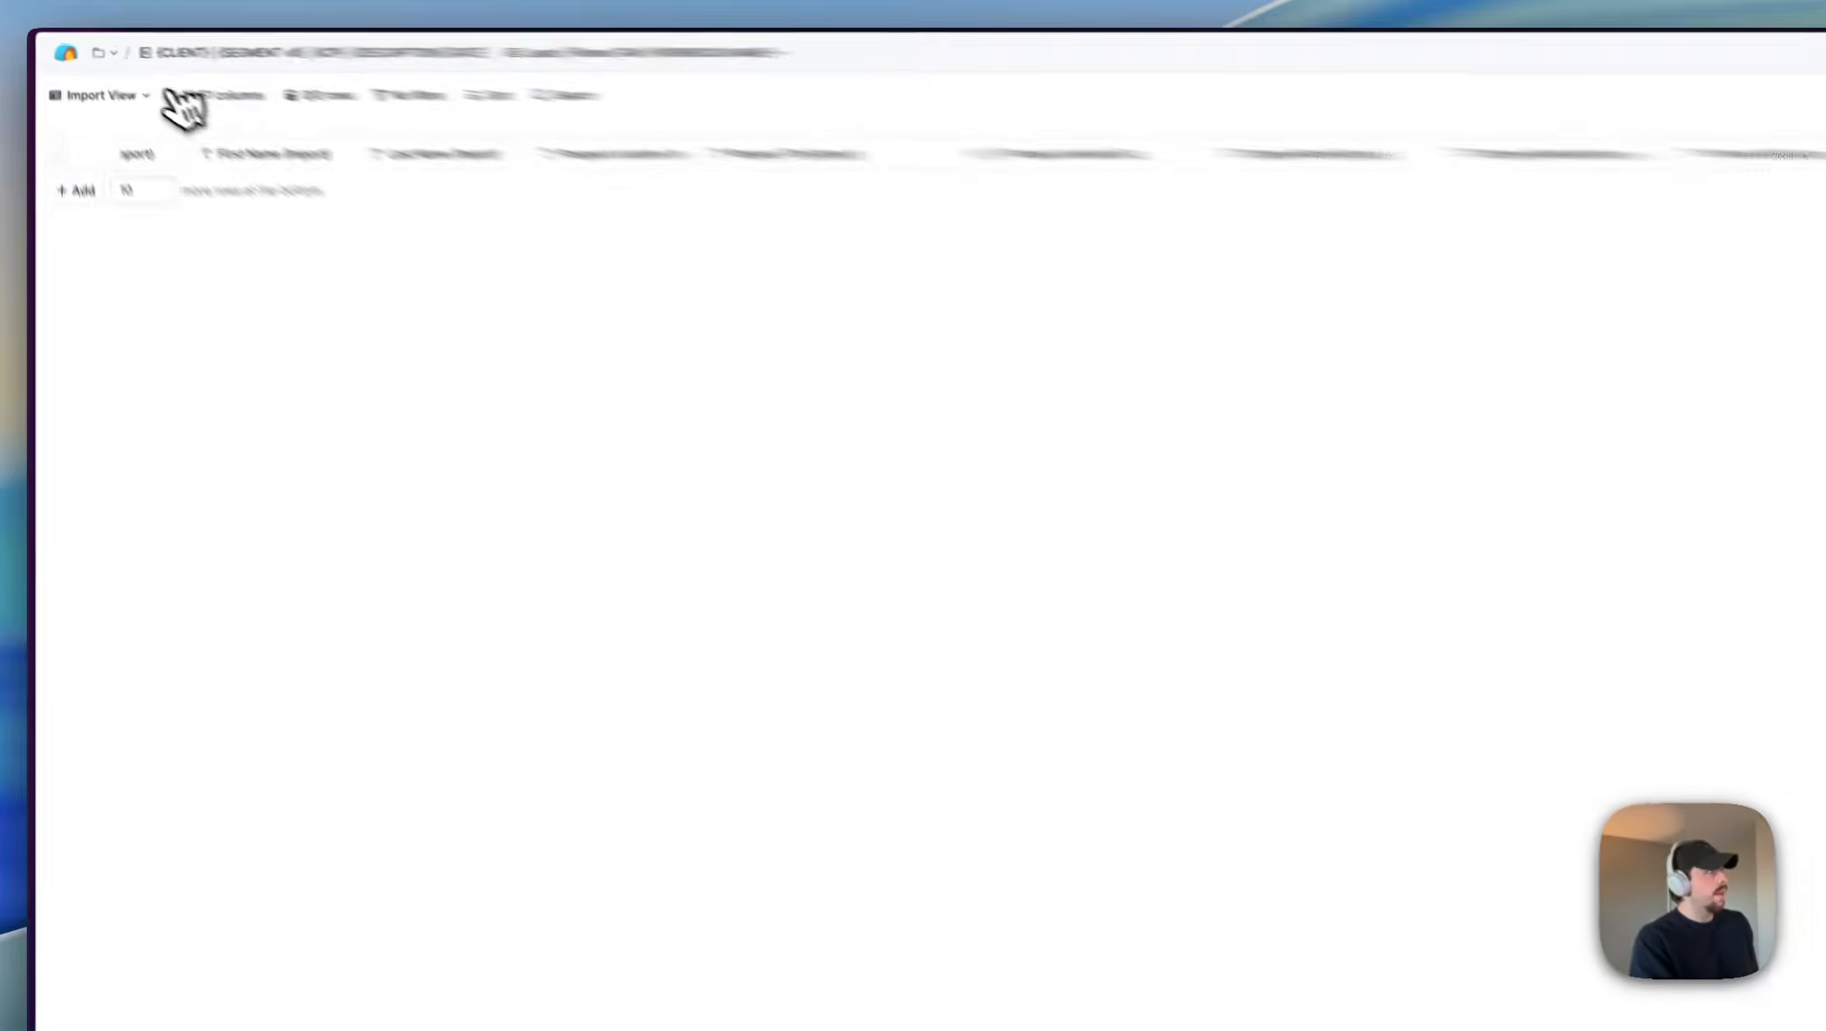
pyautogui.click(72, 84)
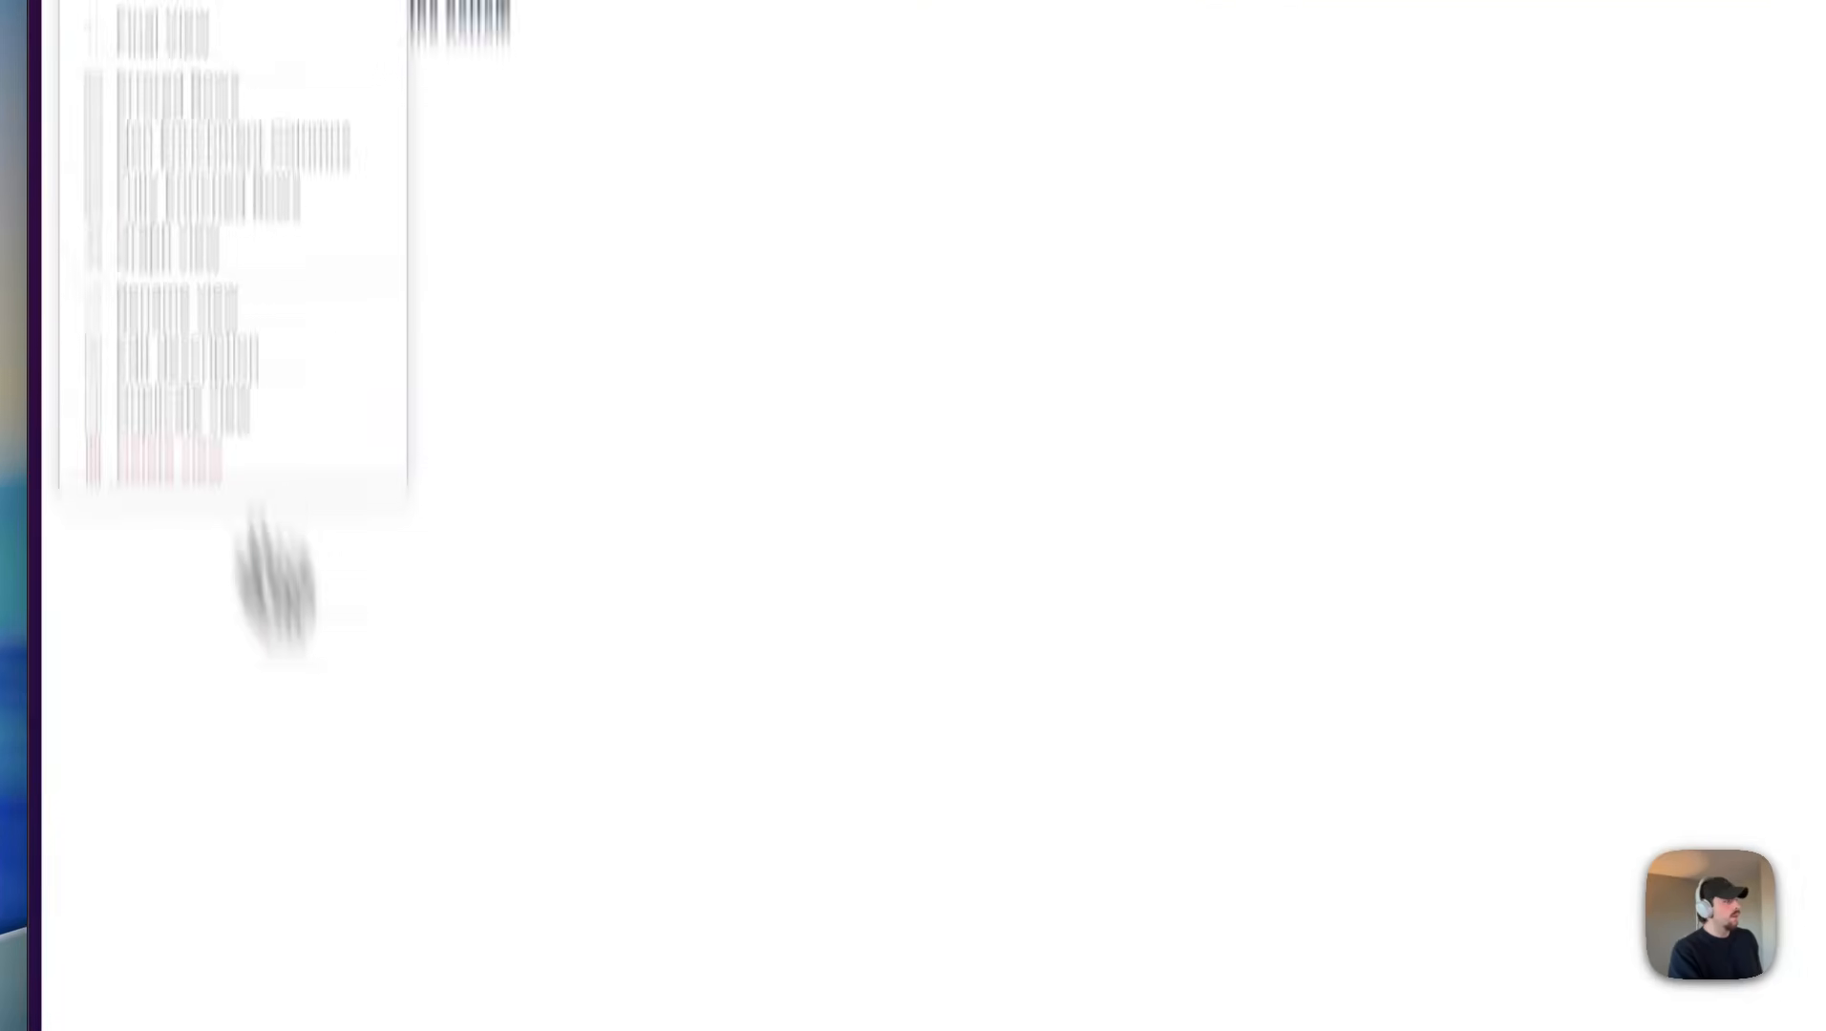
# Step: Return to the Companies Full TAM table and change it to the Import View
pyautogui.click(420, 983)
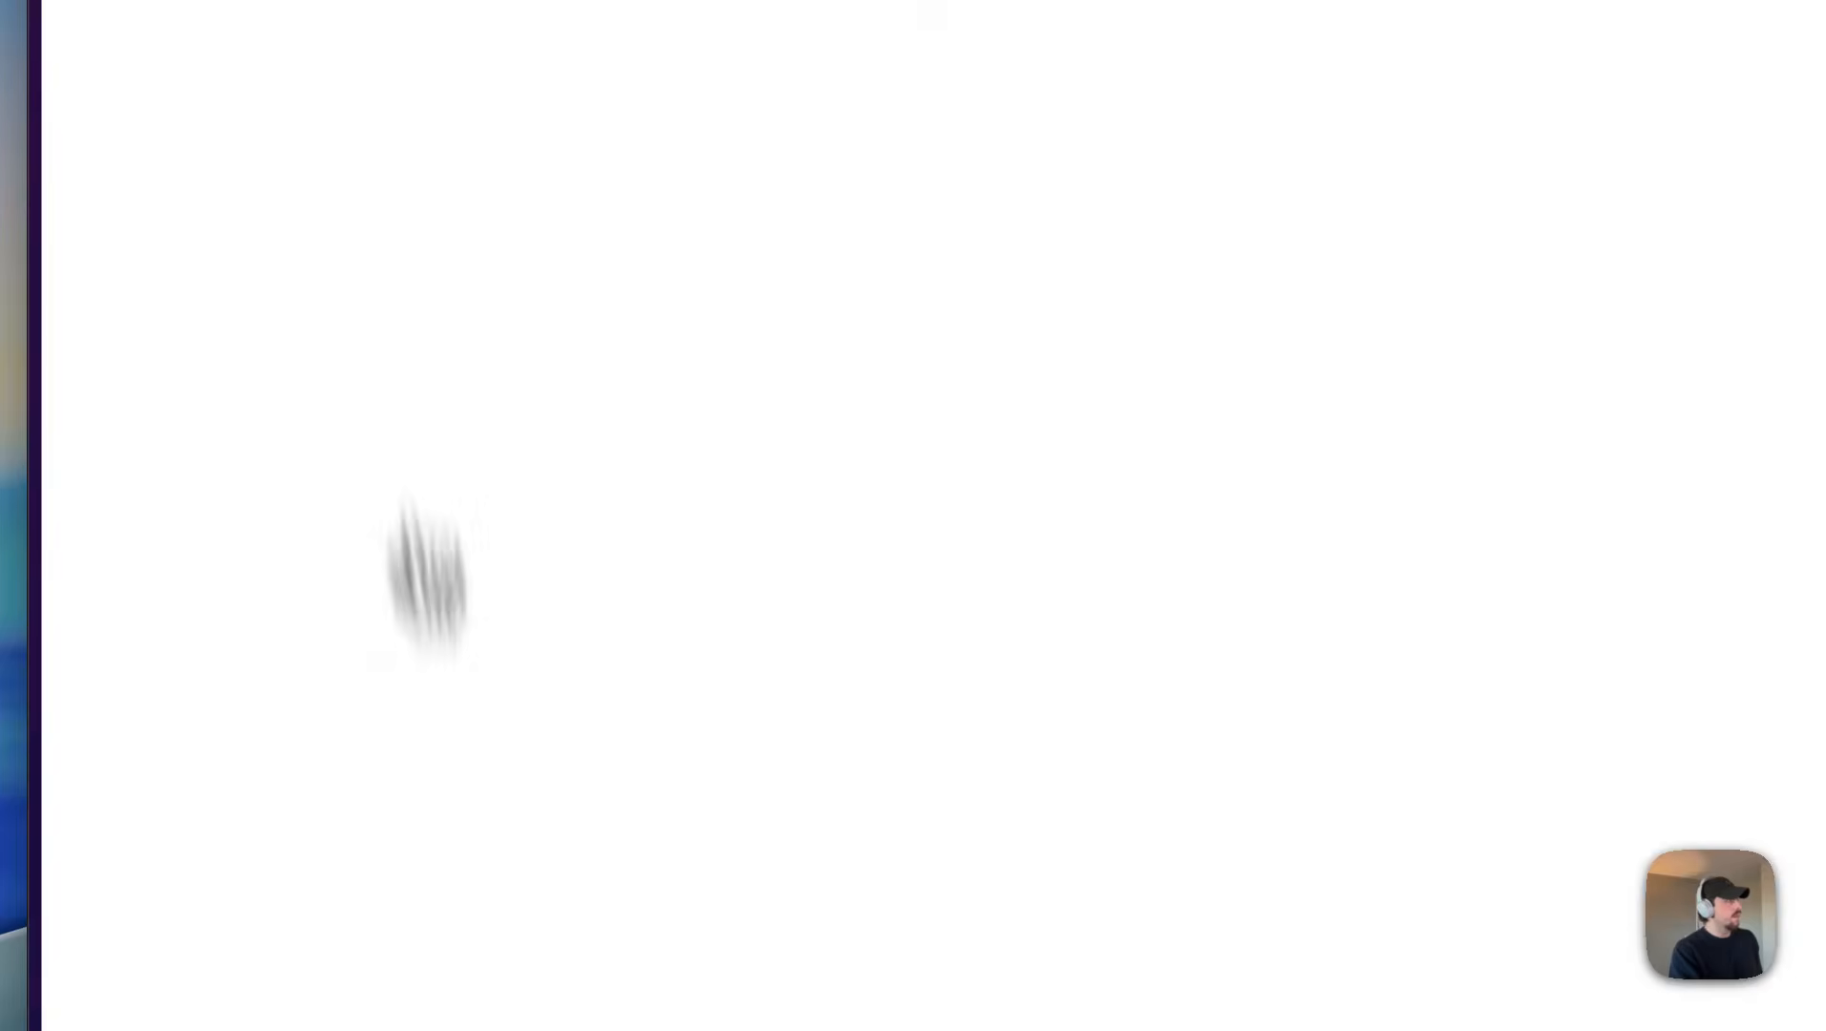
pyautogui.click(203, 170)
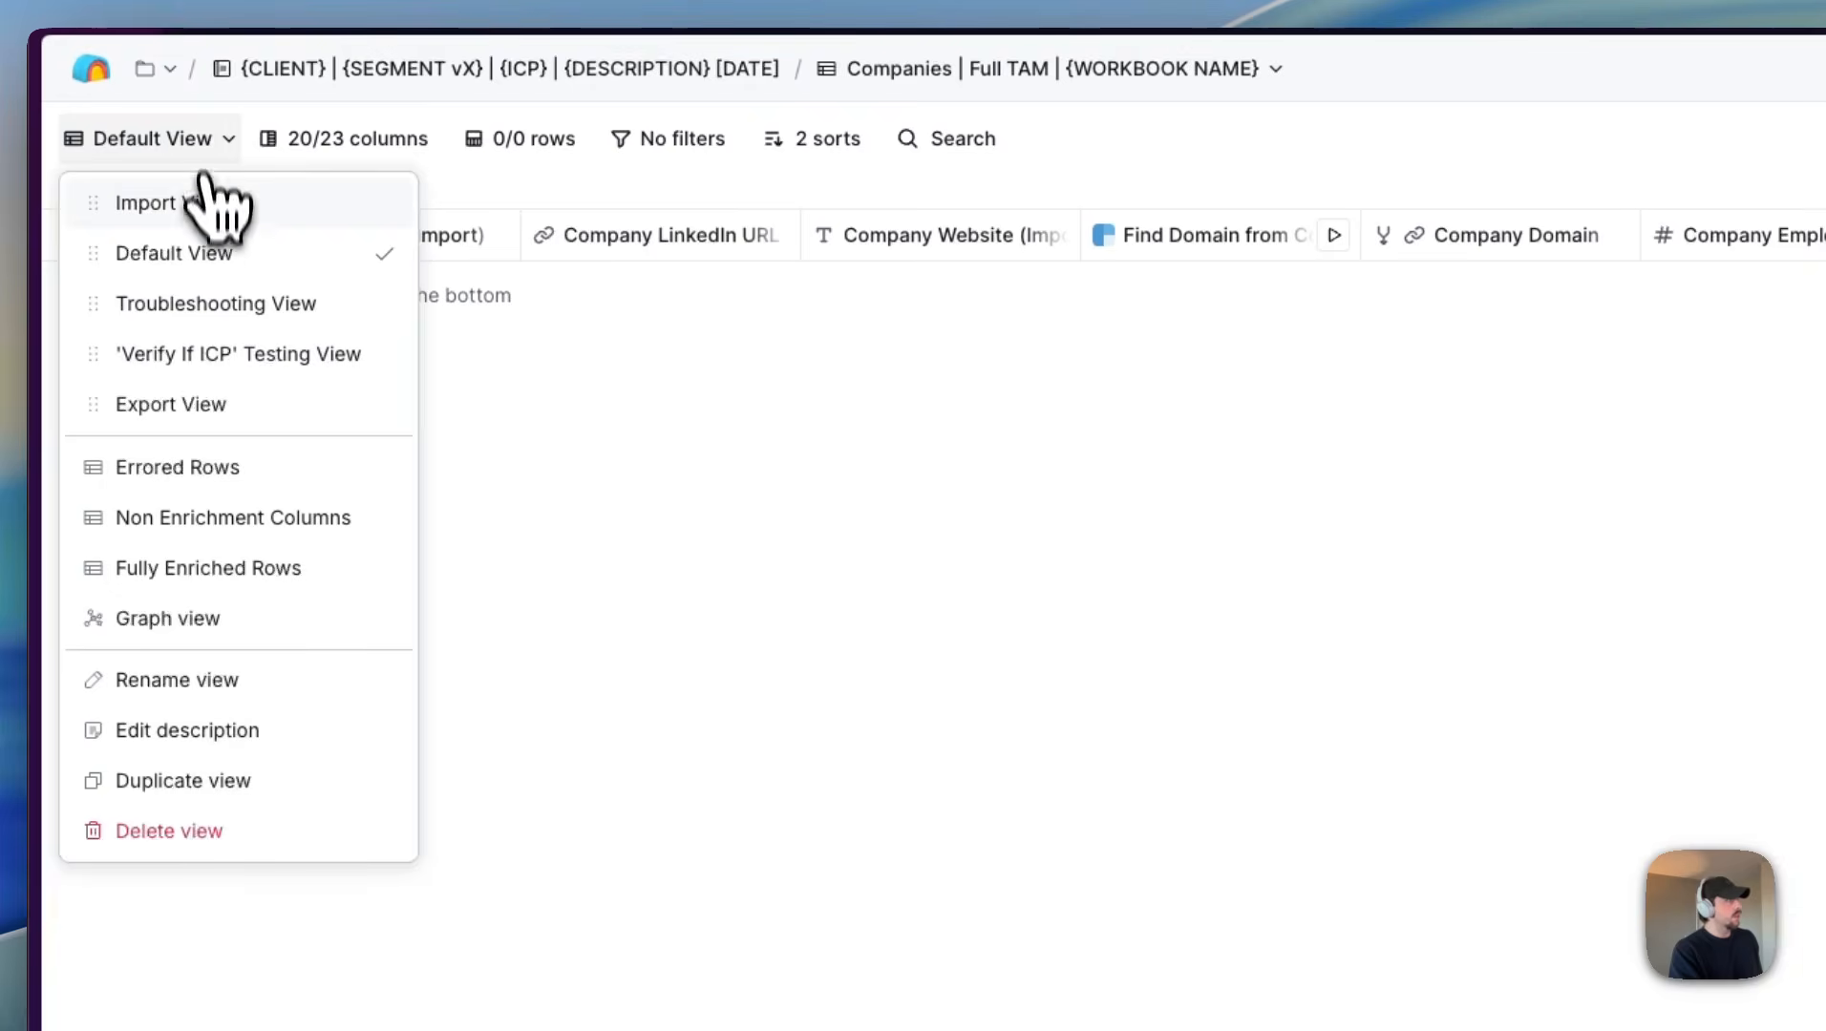
pyautogui.click(206, 204)
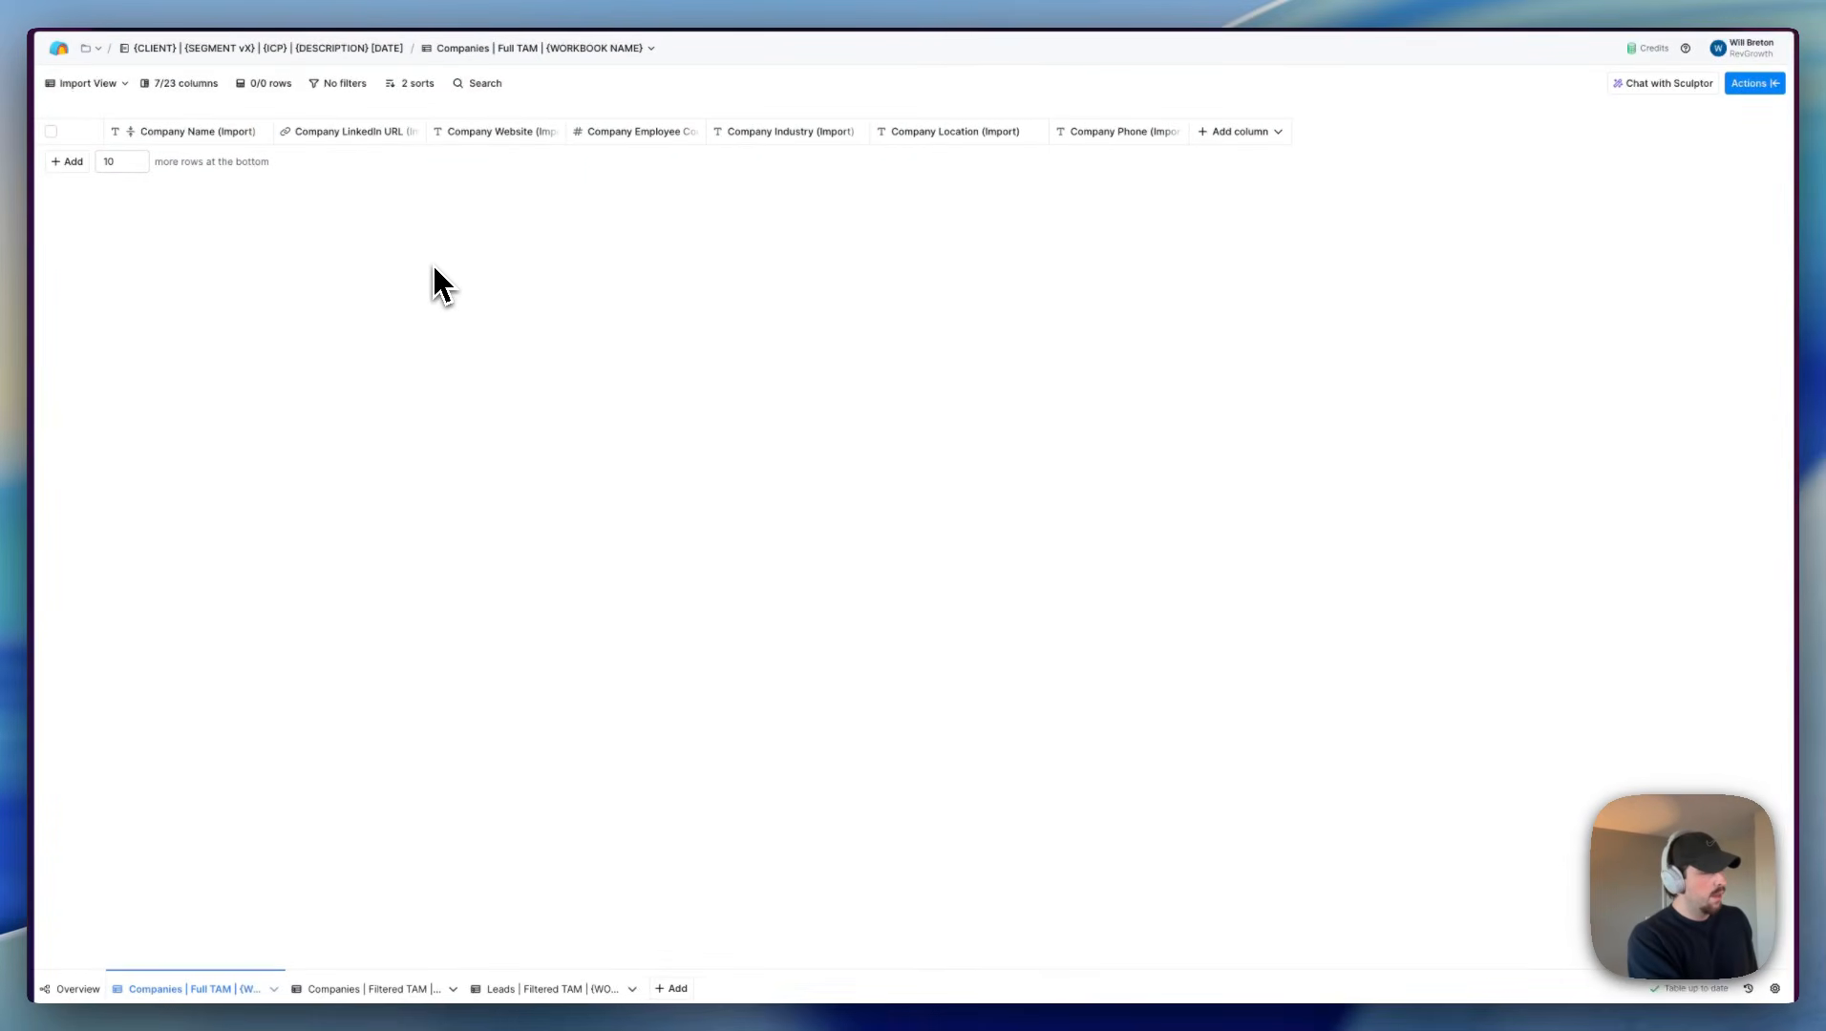
# Step: Switch to the Apollo people search filtered for founders
pyautogui.press('super+s')
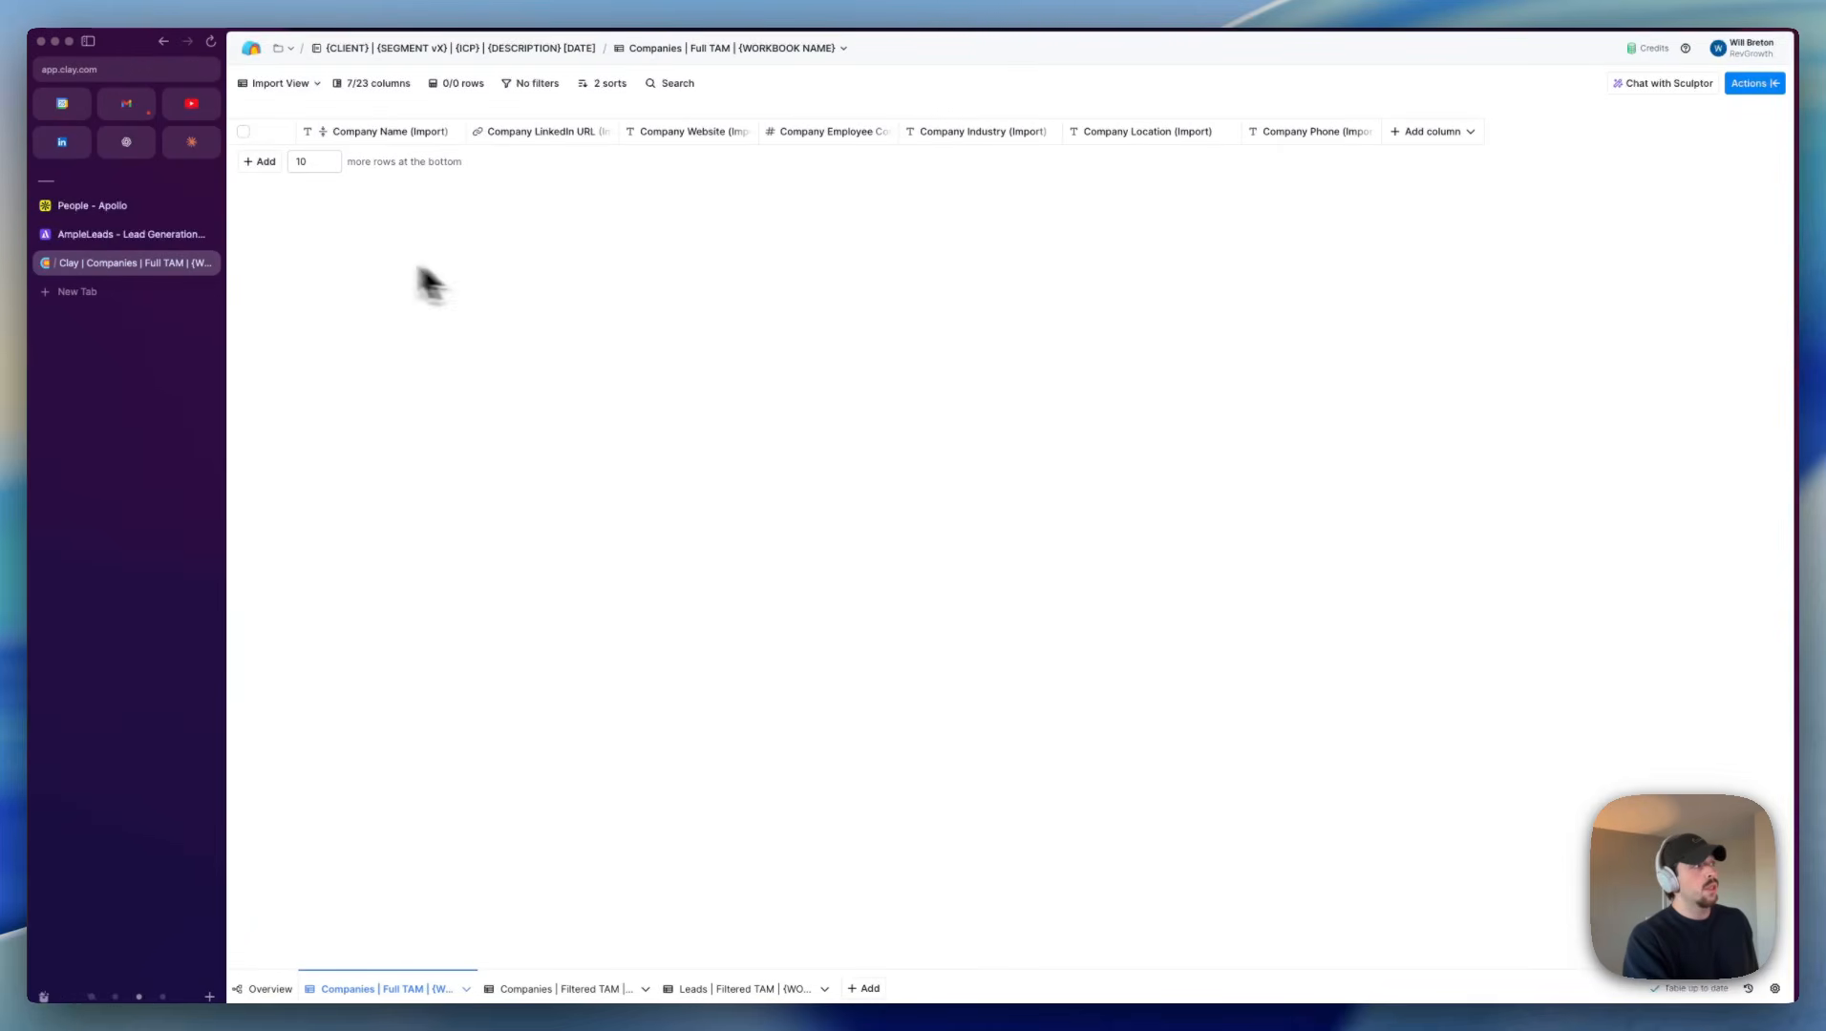
pyautogui.click(153, 208)
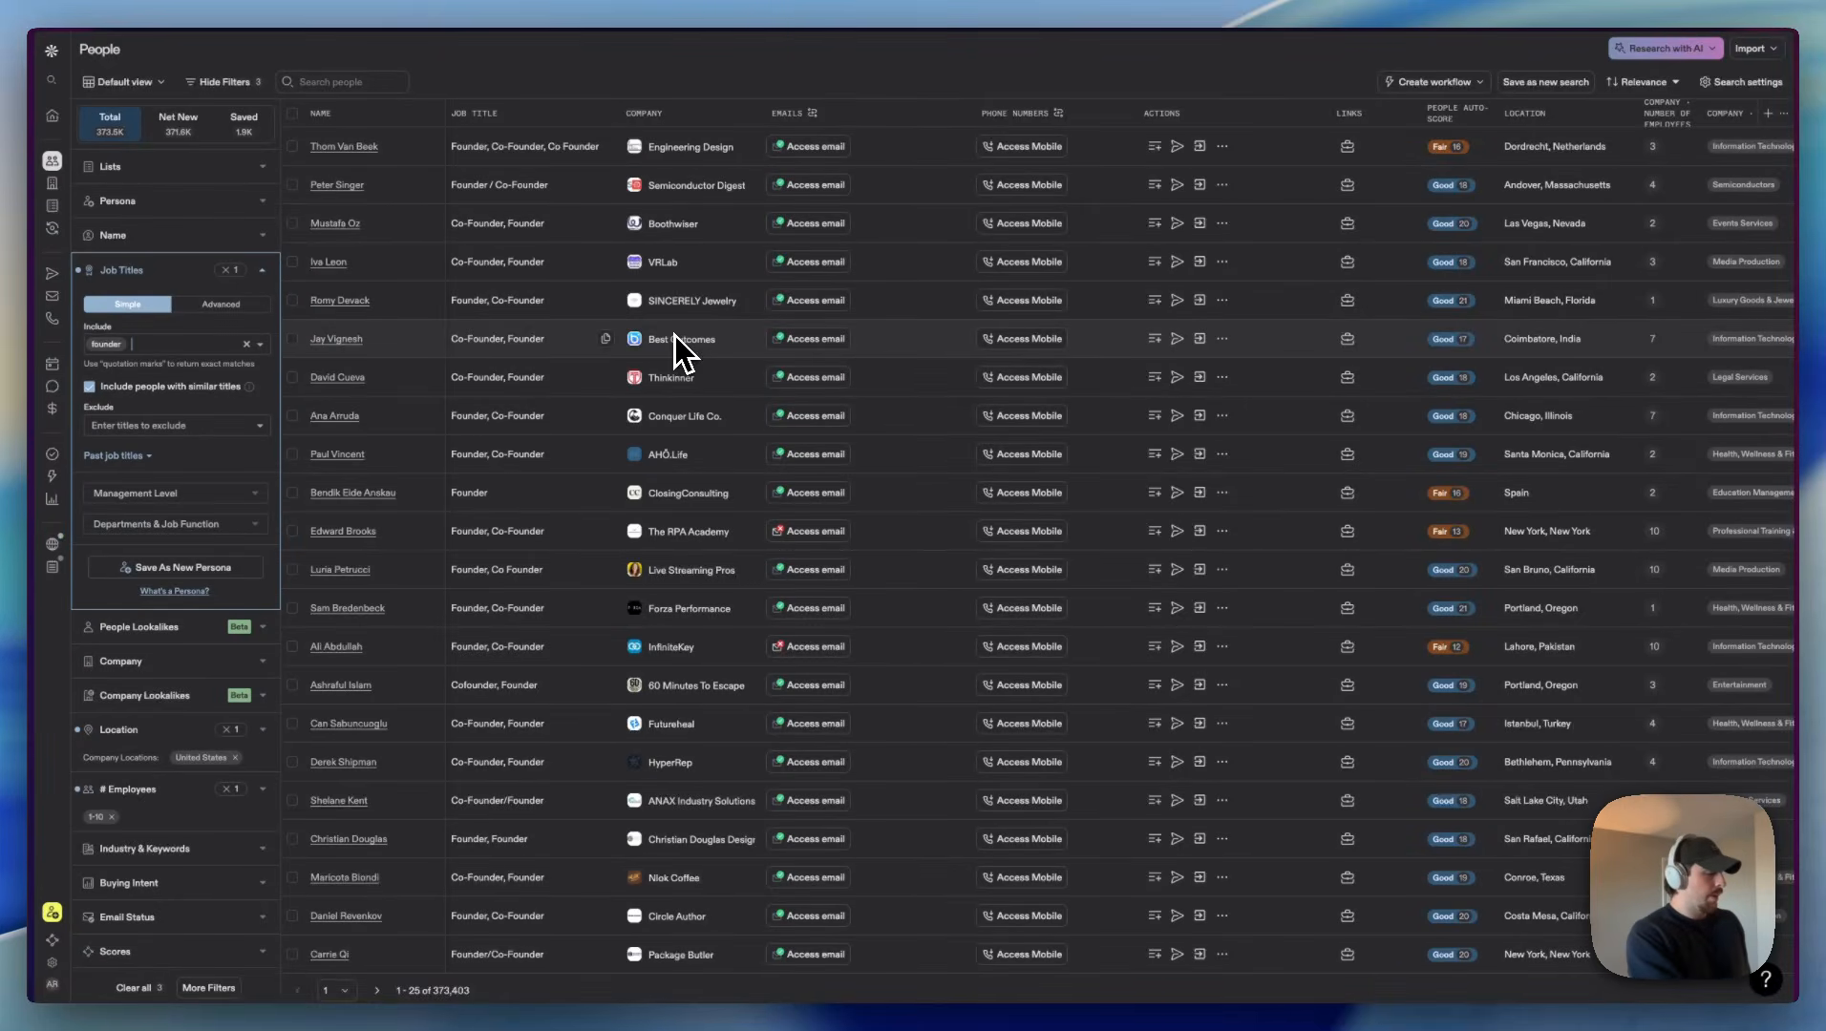
# Step: Switch to AmpleLeads, check the second page of recent scraping requests, and go back to the Apollo people search
pyautogui.press('super+s')
pyautogui.click(66, 225)
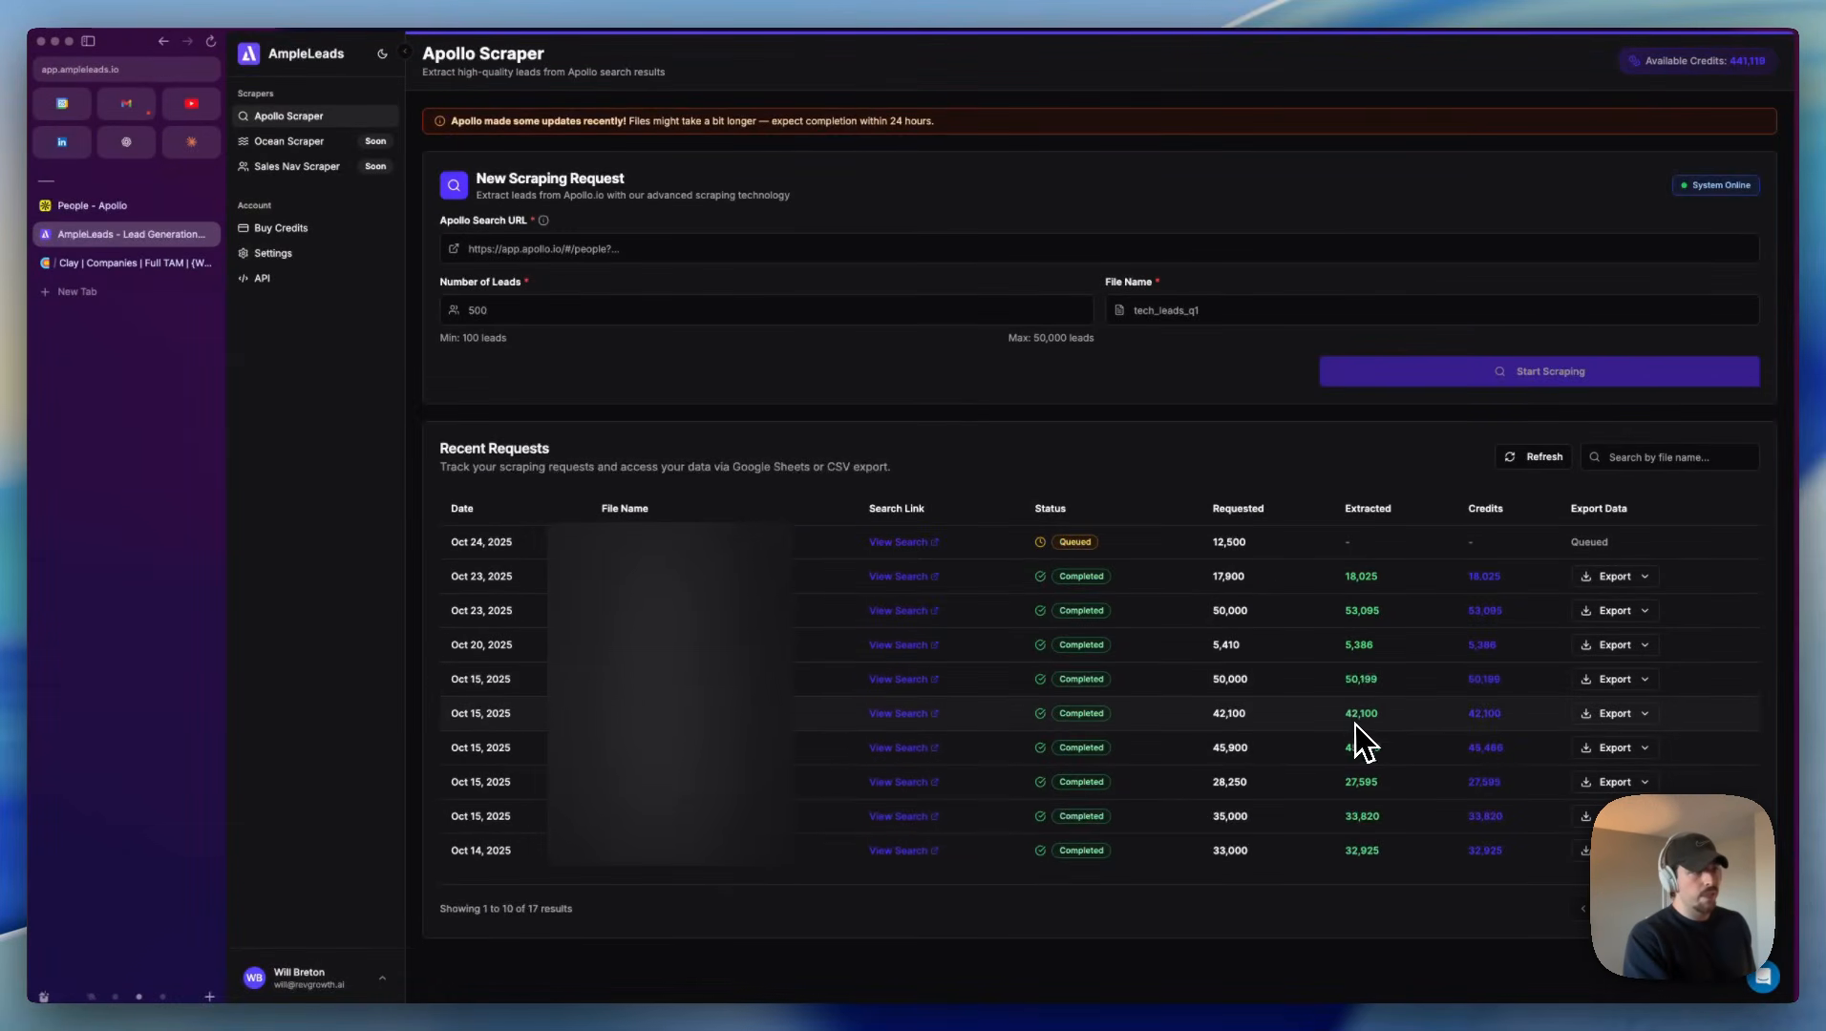
pyautogui.click(1685, 908)
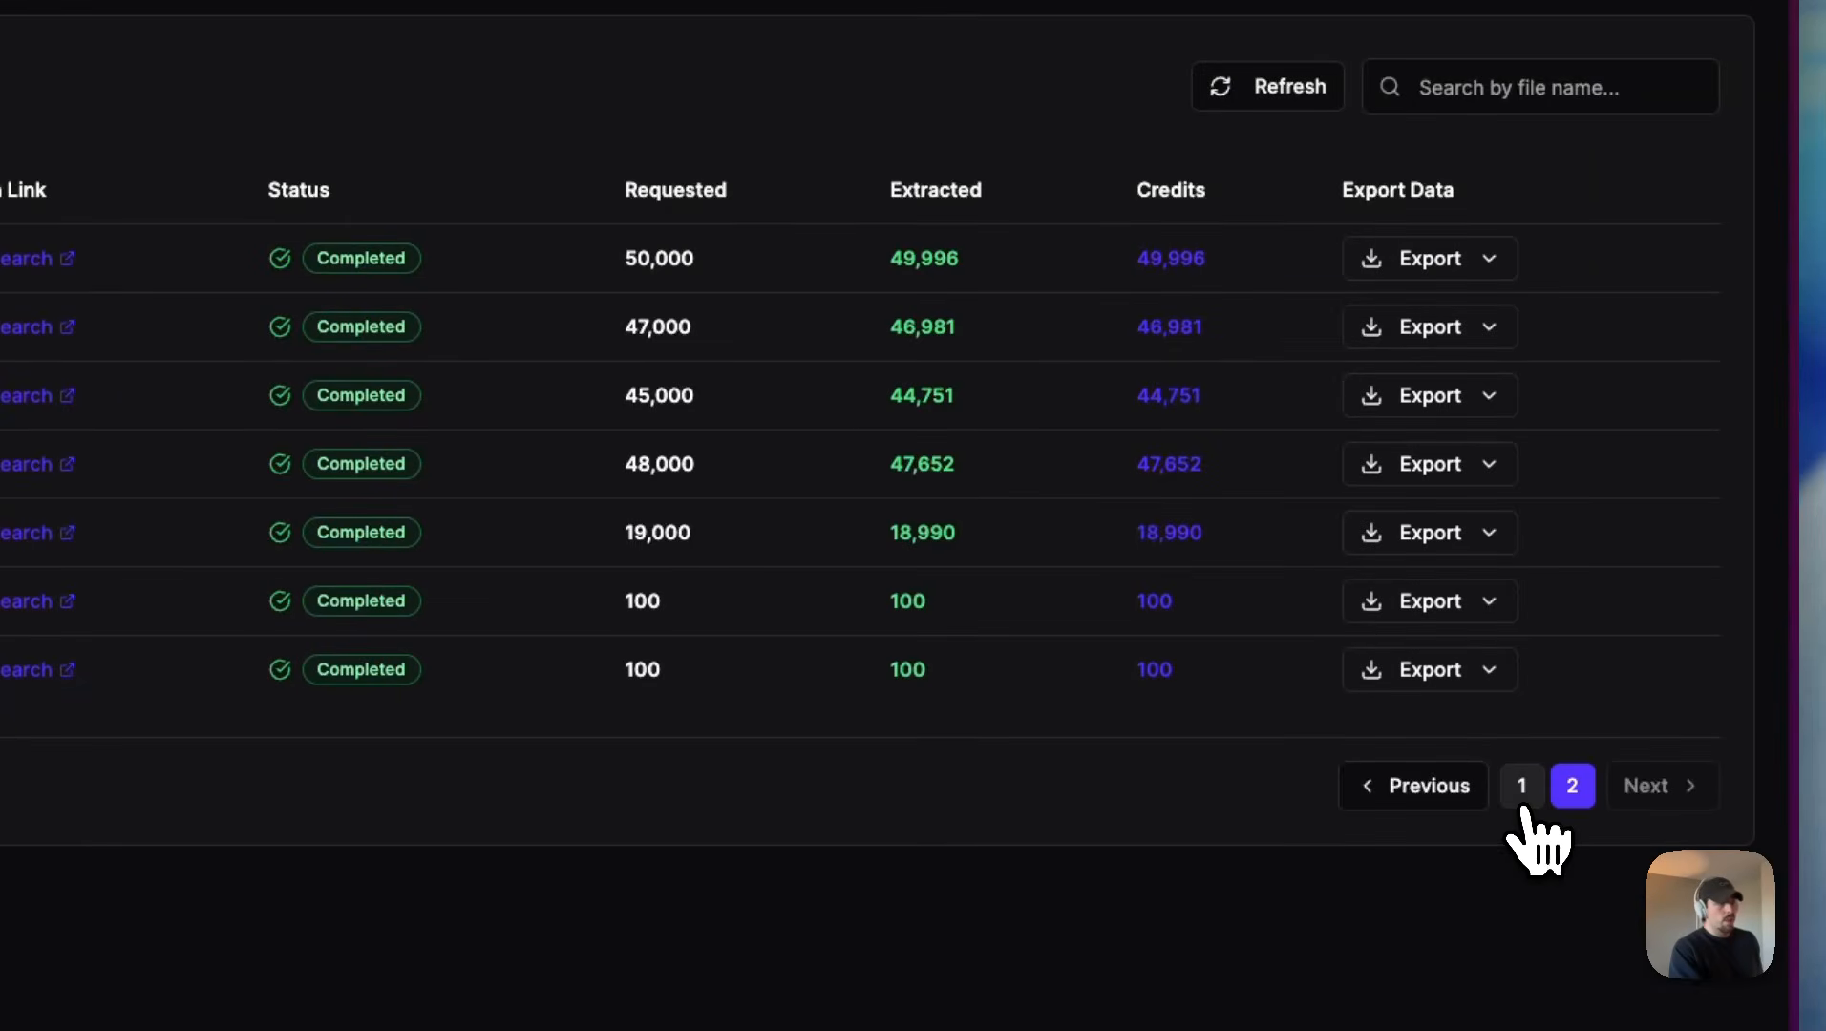
pyautogui.click(1523, 808)
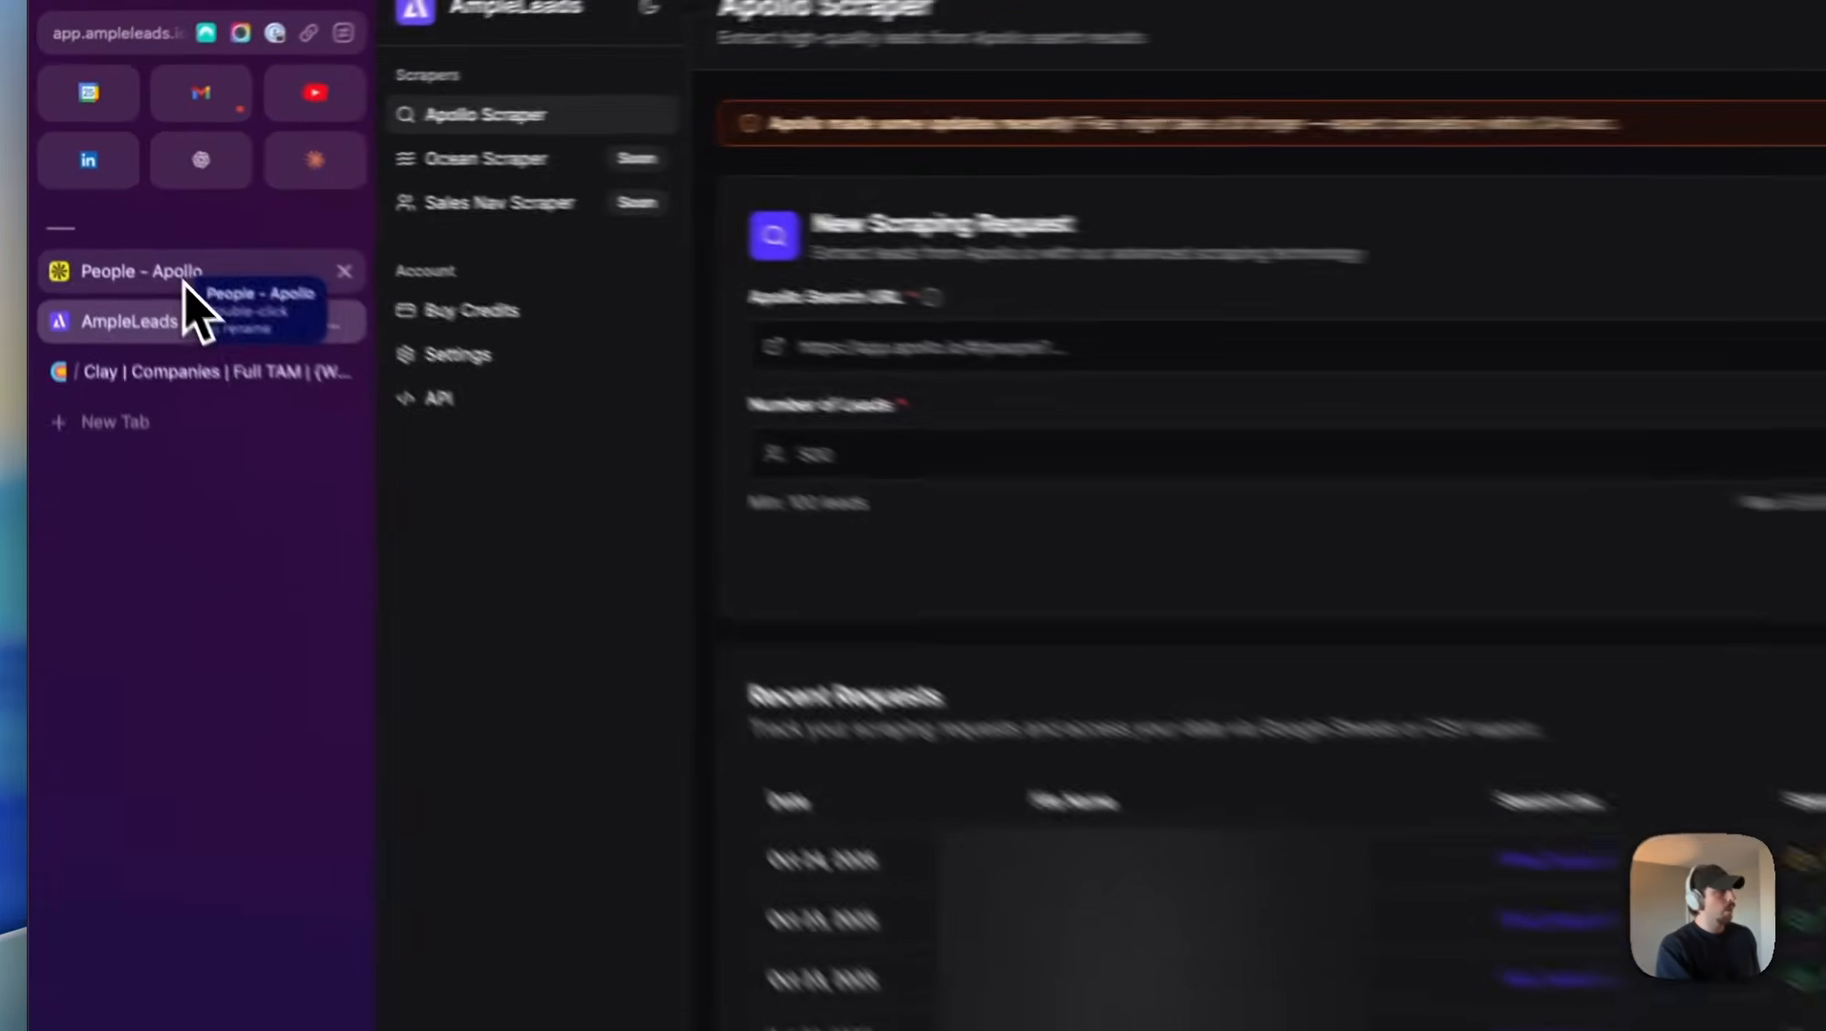
pyautogui.click(116, 213)
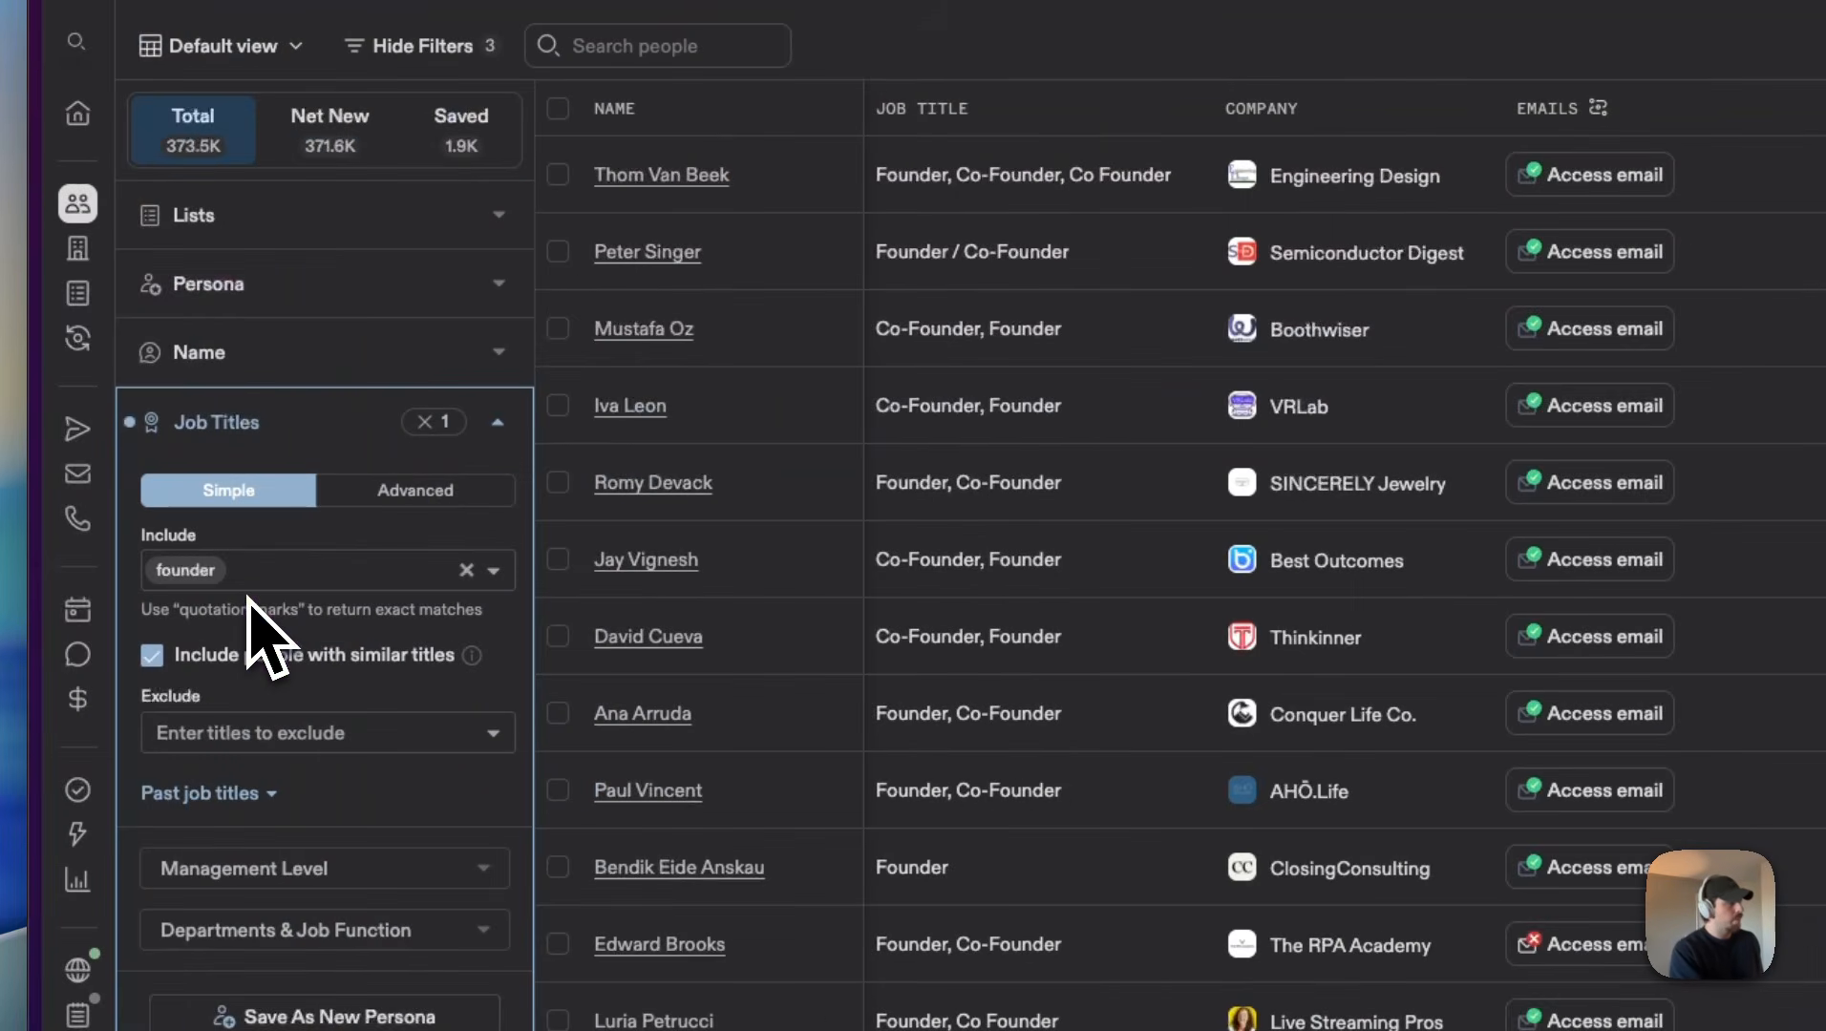